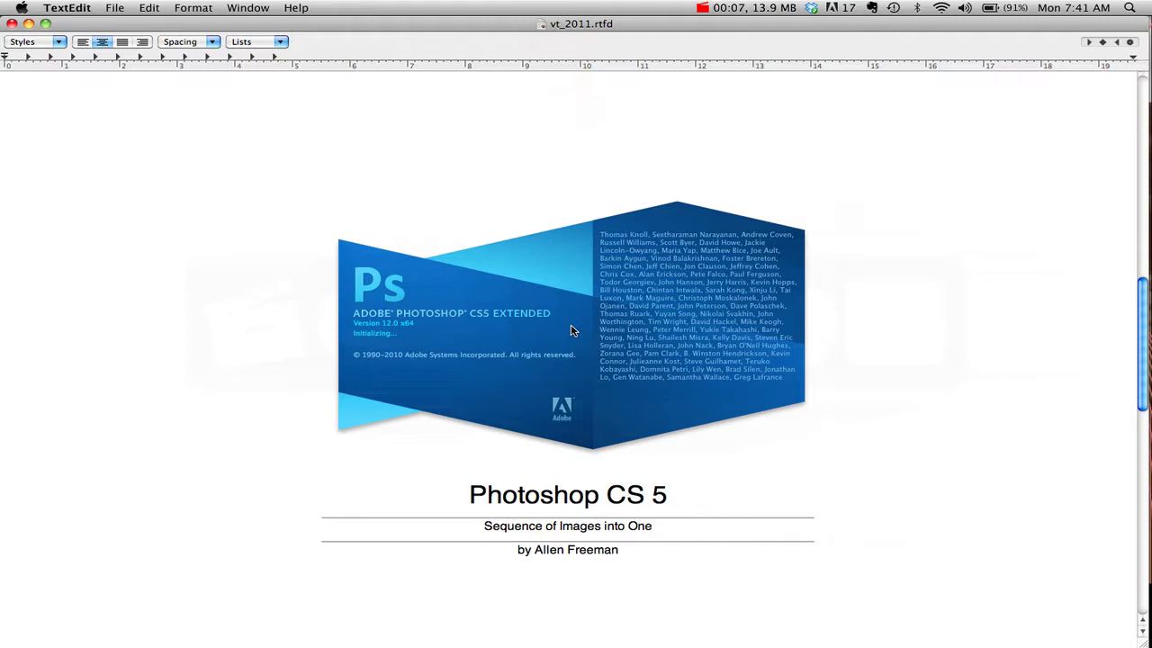
Switch from the TextEdit title page to Adobe Photoshop CS5.
key("super+Tab")
key("super+Tab")
key("super+Tab")
key("super+Tab")
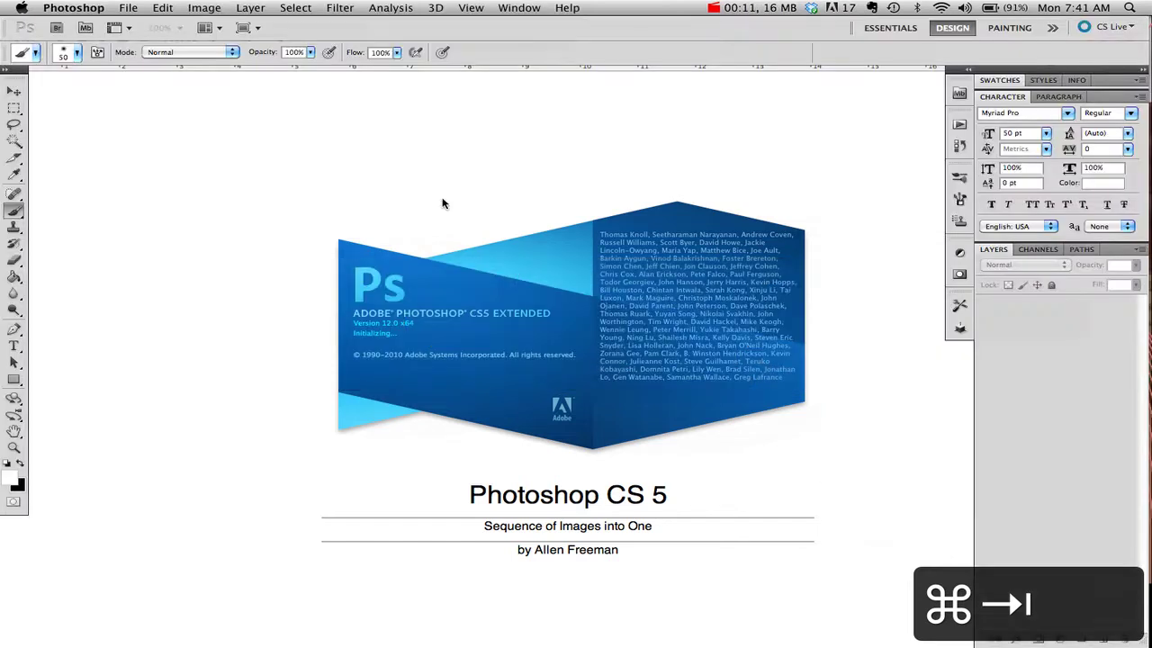
Open heavyalta_211.jpg from the File menu.
left_click(127, 8)
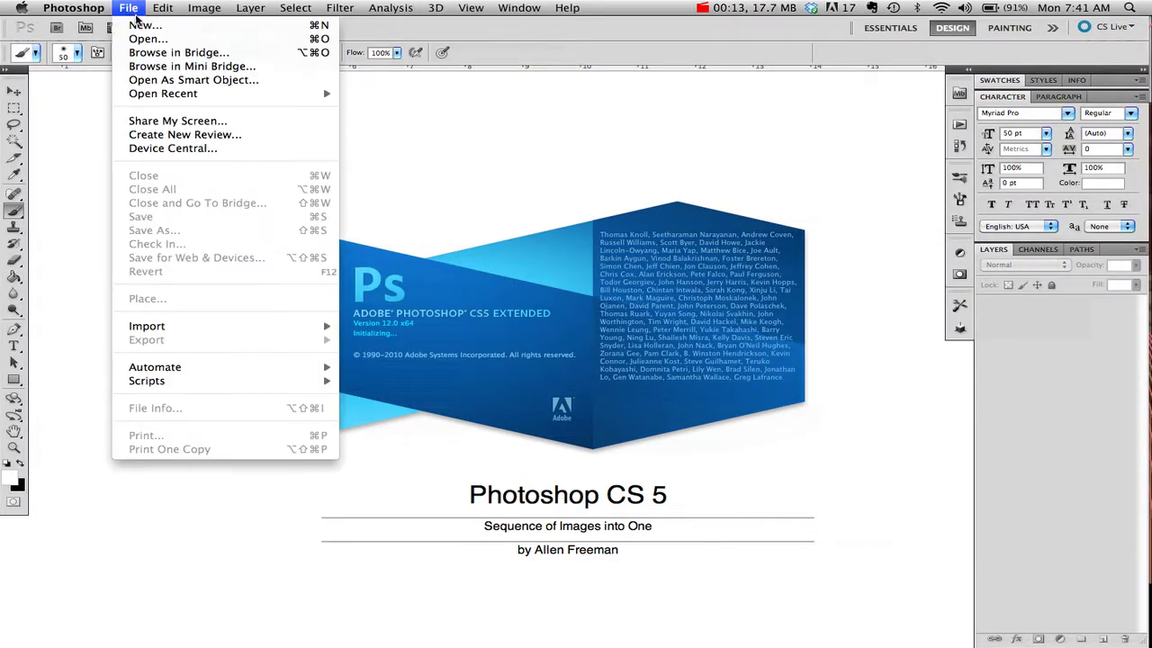
left_click(146, 40)
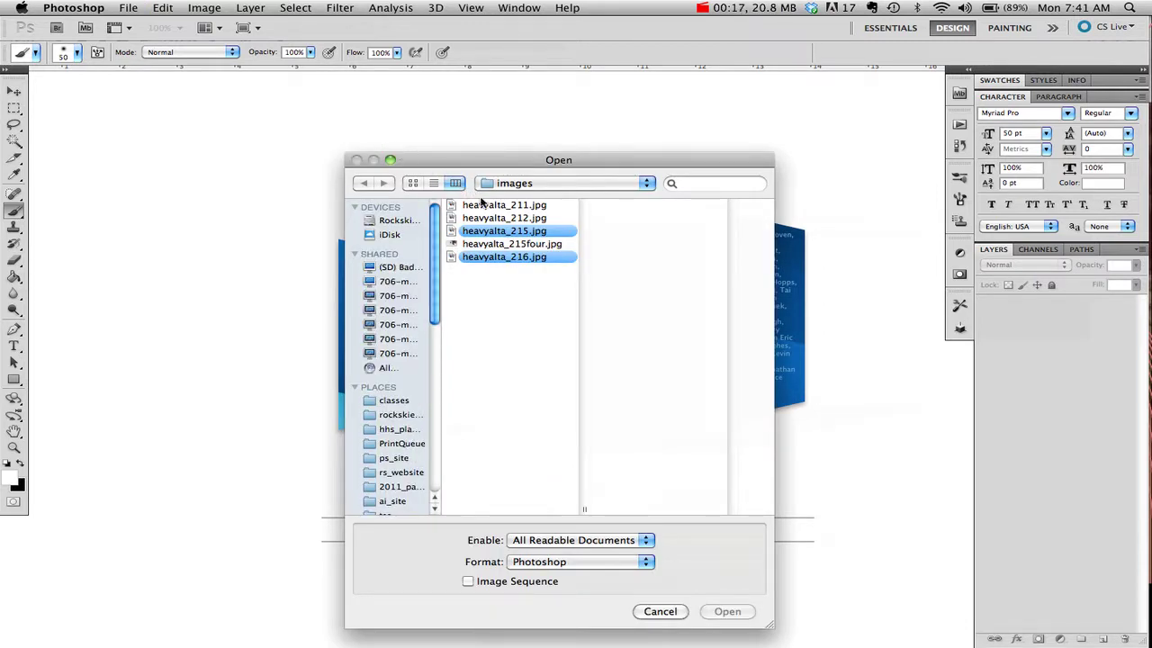
left_click(482, 204)
key("Return")
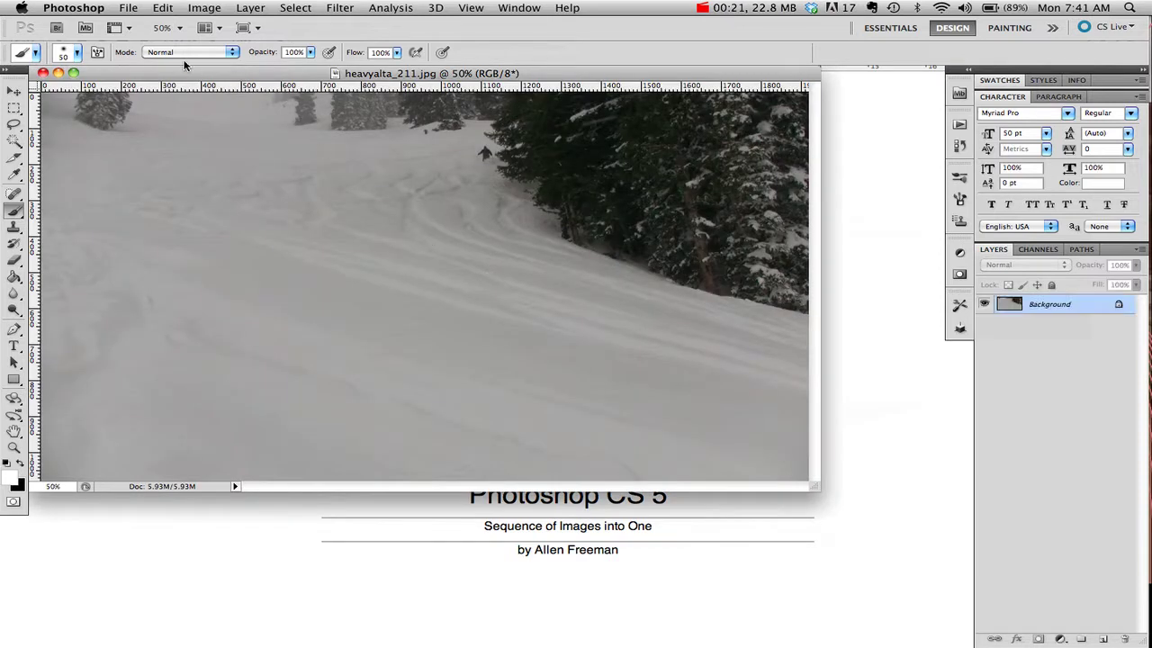
Open heavyalta_215.jpg and heavyalta_216.jpg together in one Open dialog.
left_click(126, 9)
left_click(147, 39)
left_click(507, 218)
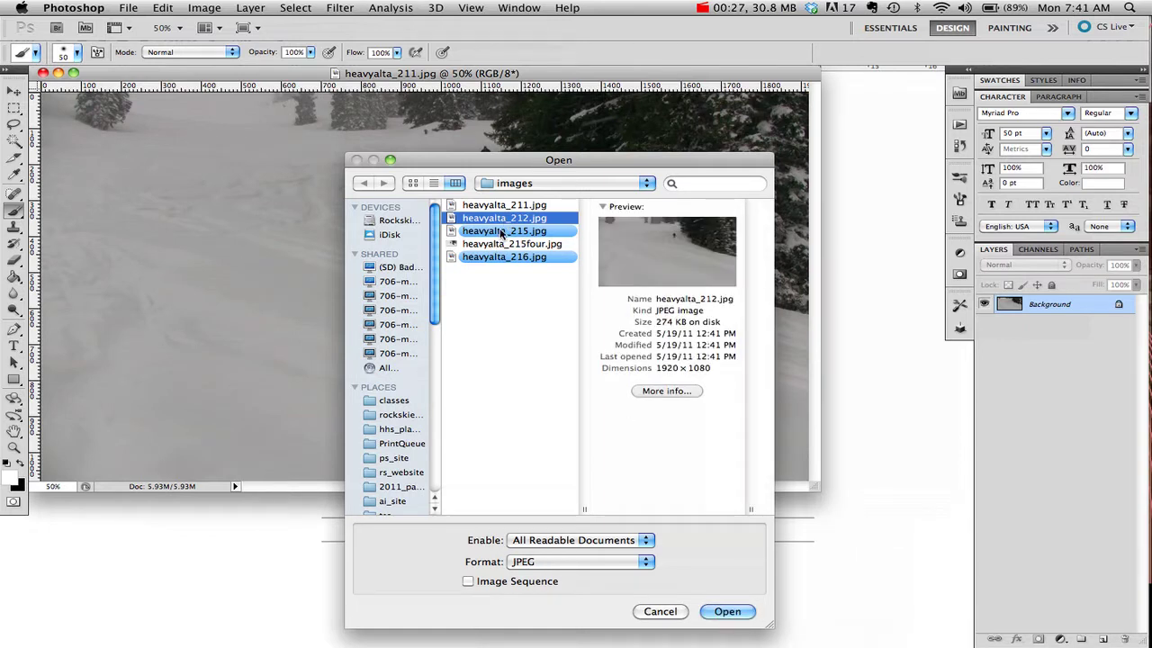
left_click(499, 233)
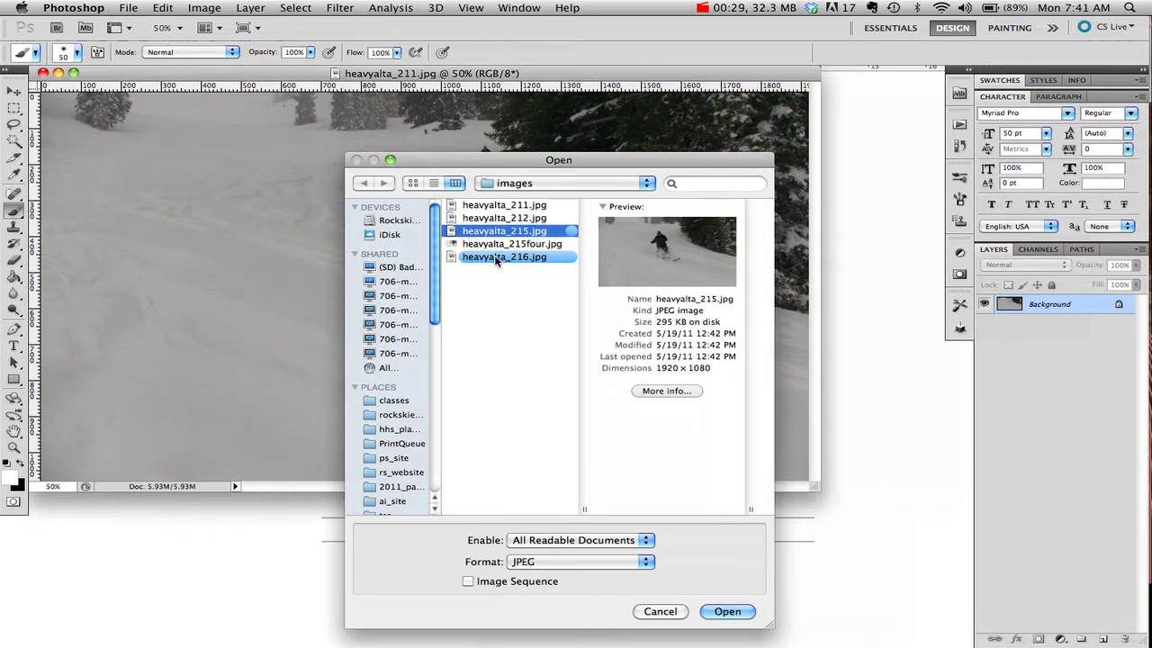
left_click(496, 257, "super")
left_click(727, 612)
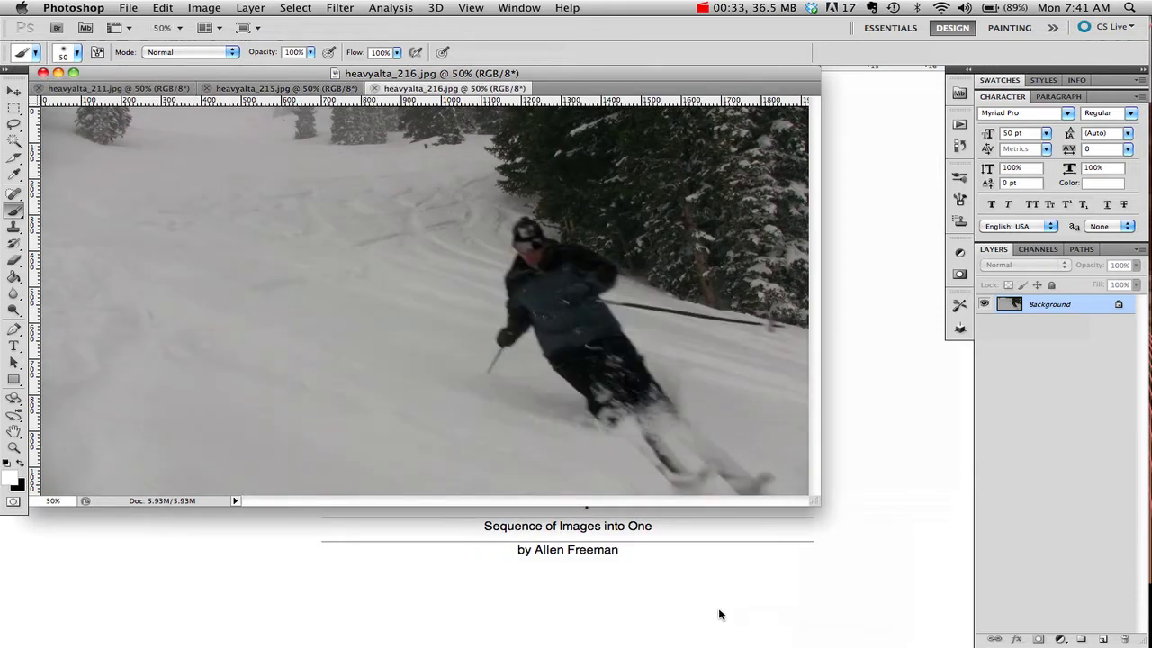
Open heavyalta_212.jpg as a fourth document.
left_click(290, 88)
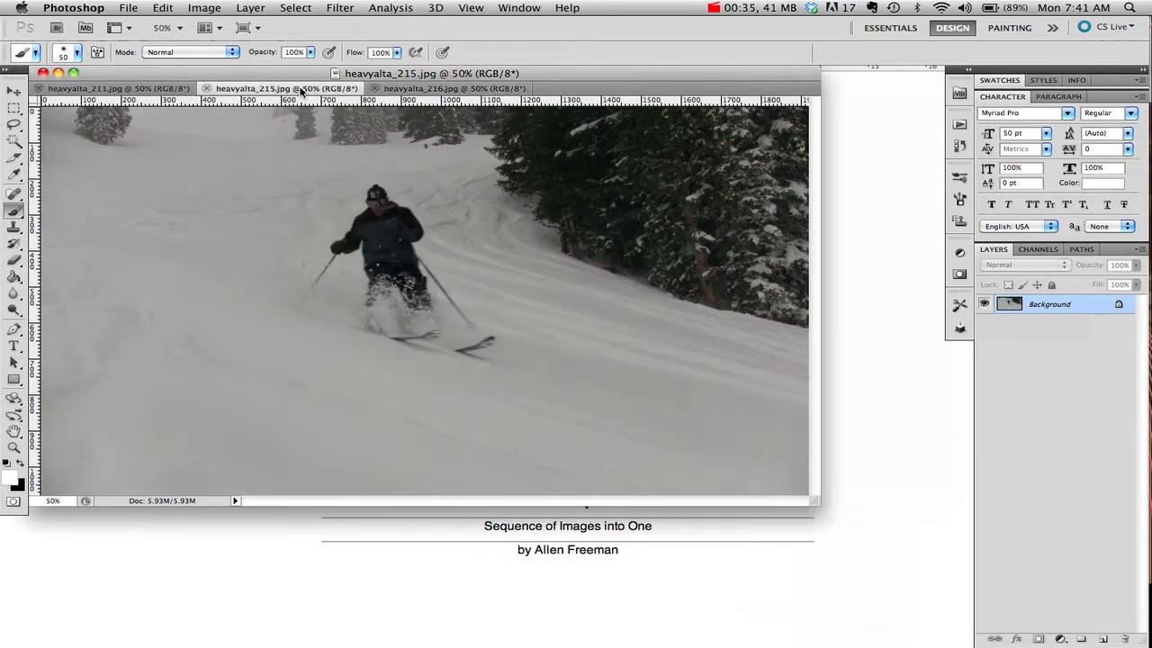
left_click(152, 92)
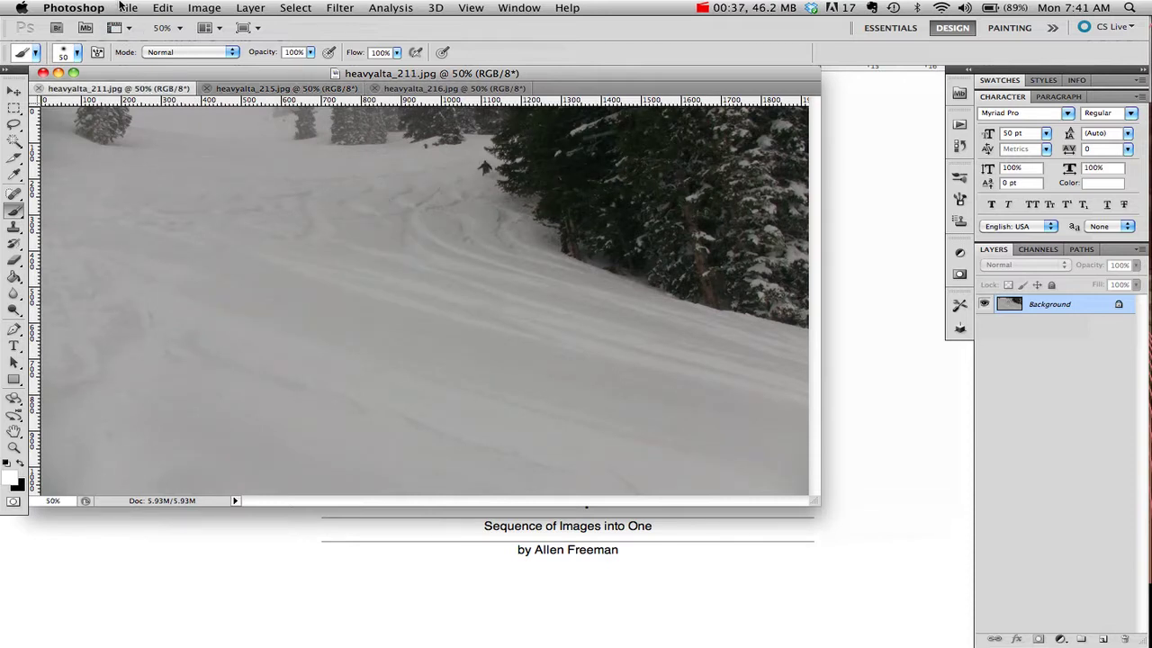
left_click(127, 7)
left_click(146, 39)
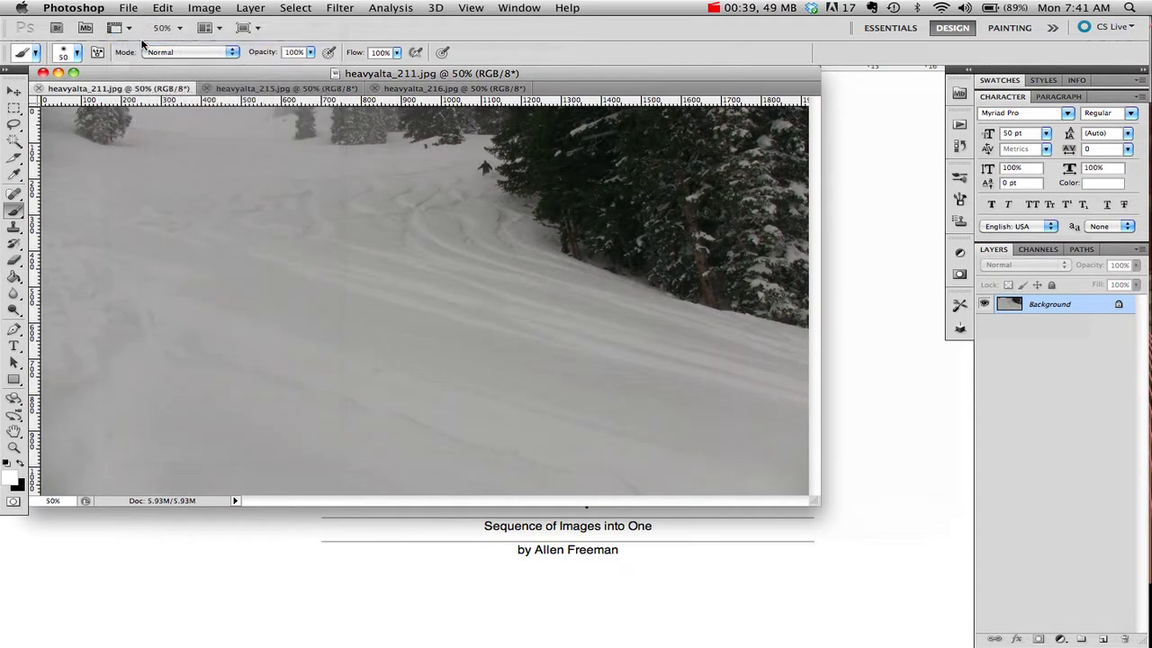
left_click(486, 219)
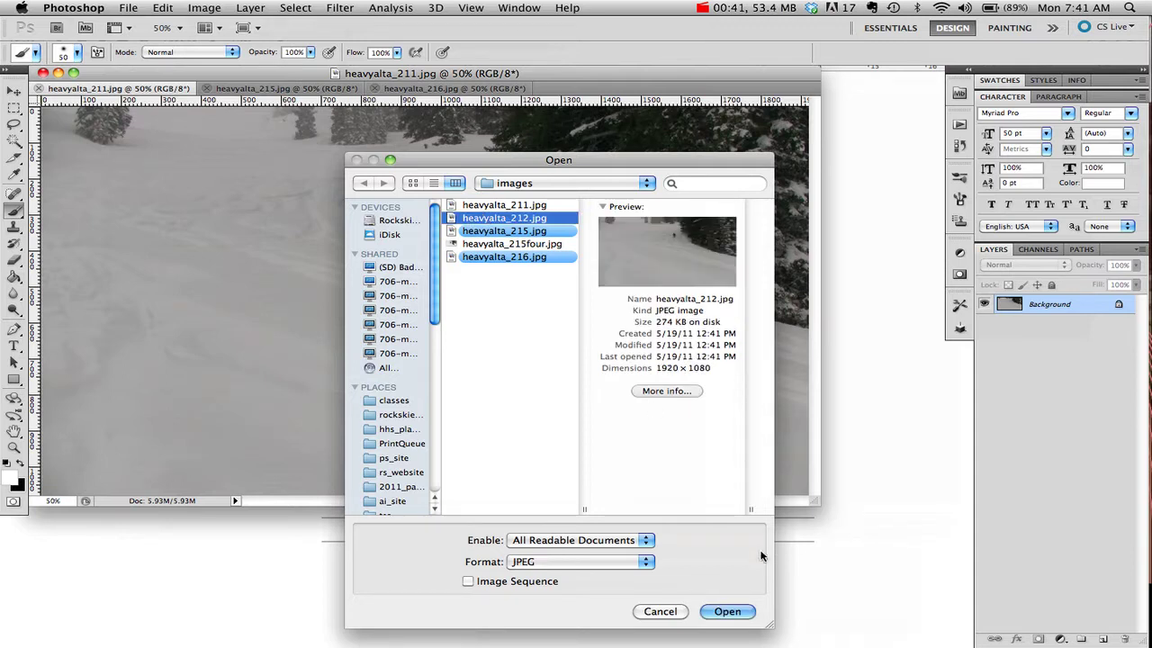
left_click(727, 611)
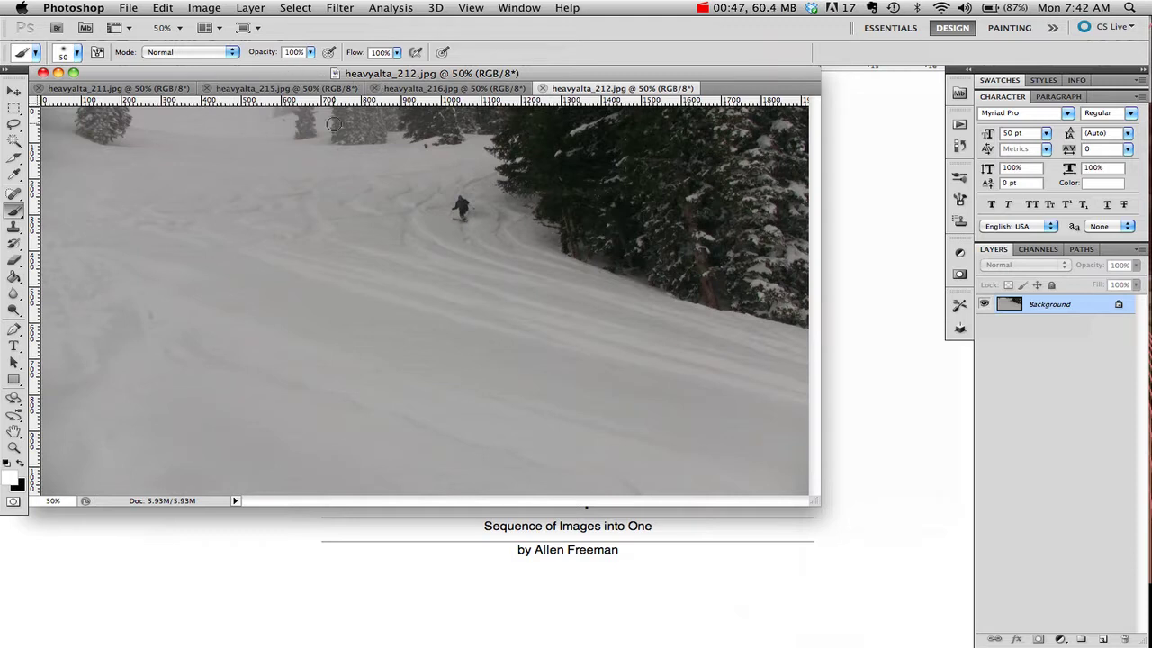
Float all open images in separate windows and pick the Move tool.
left_click(220, 33)
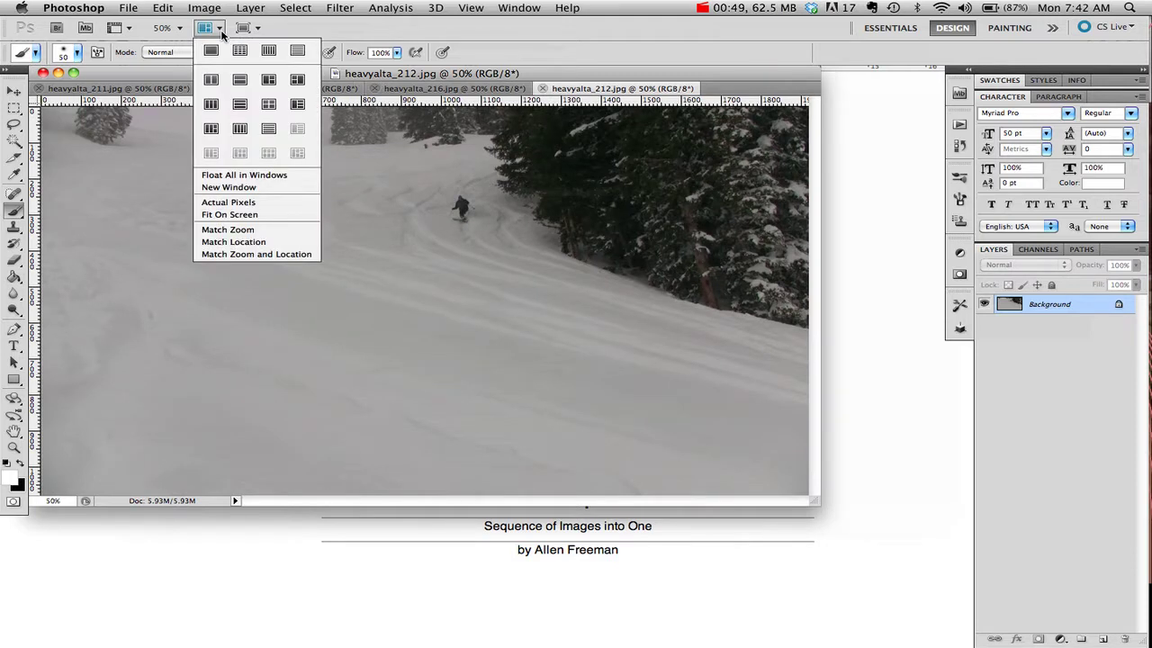
left_click(214, 175)
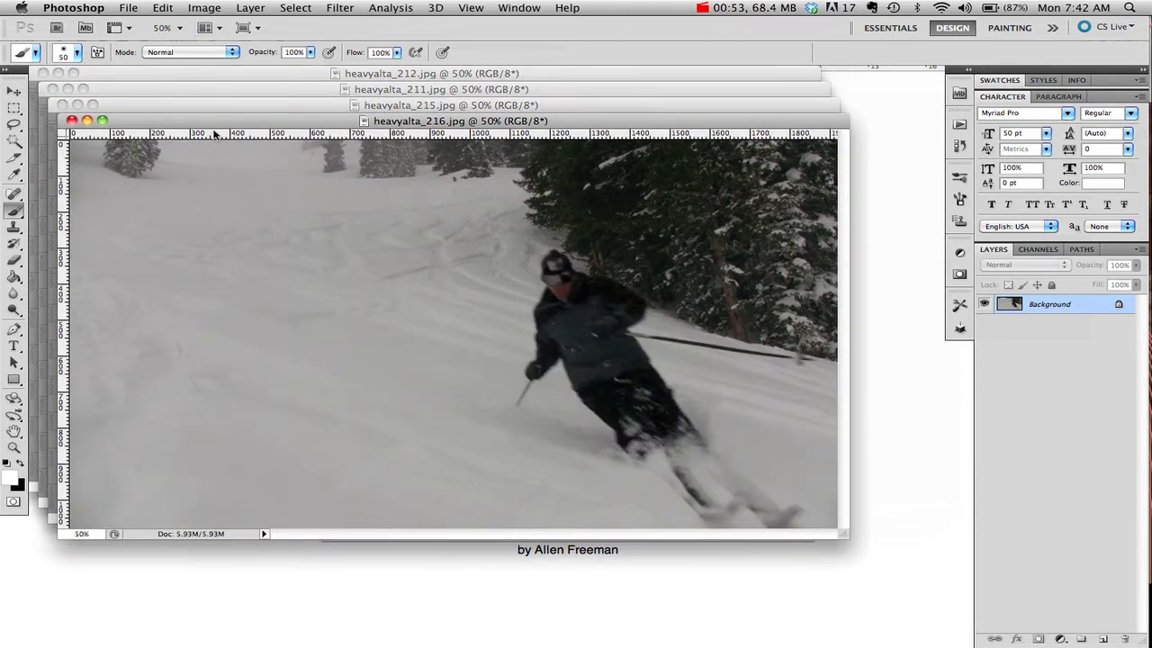
left_click_drag(215, 119, 241, 228)
left_click(13, 92)
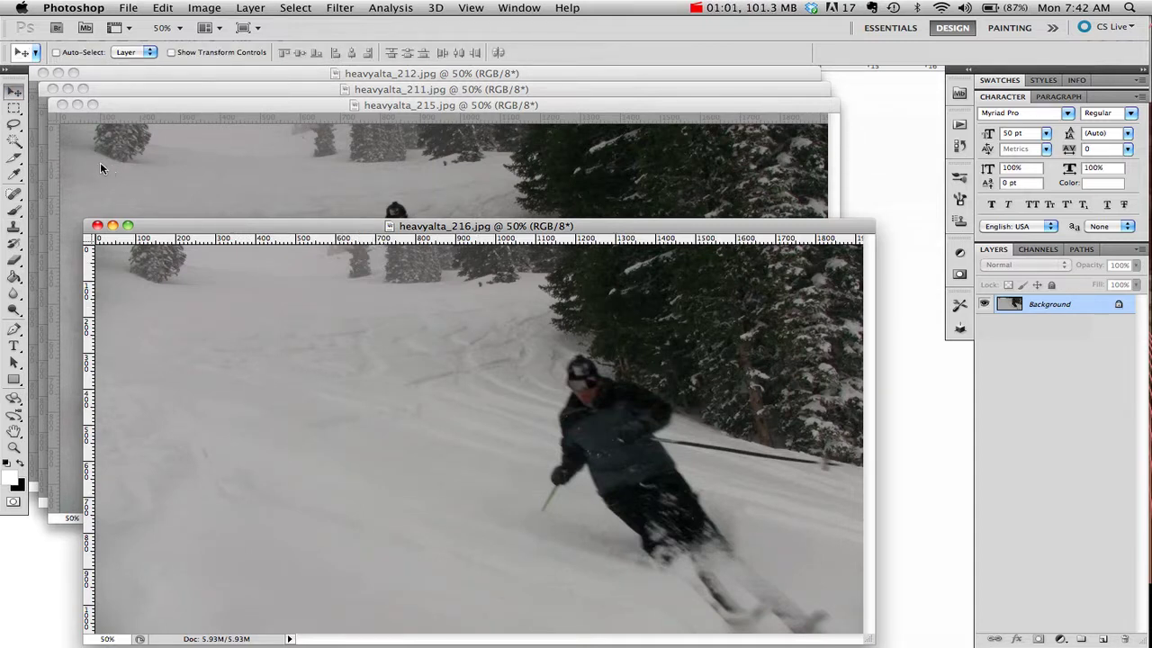
Drag heavyalta_215 and heavyalta_211 into heavyalta_216 as layers, closing both originals.
left_click(184, 163)
left_click_drag(177, 109, 370, 139)
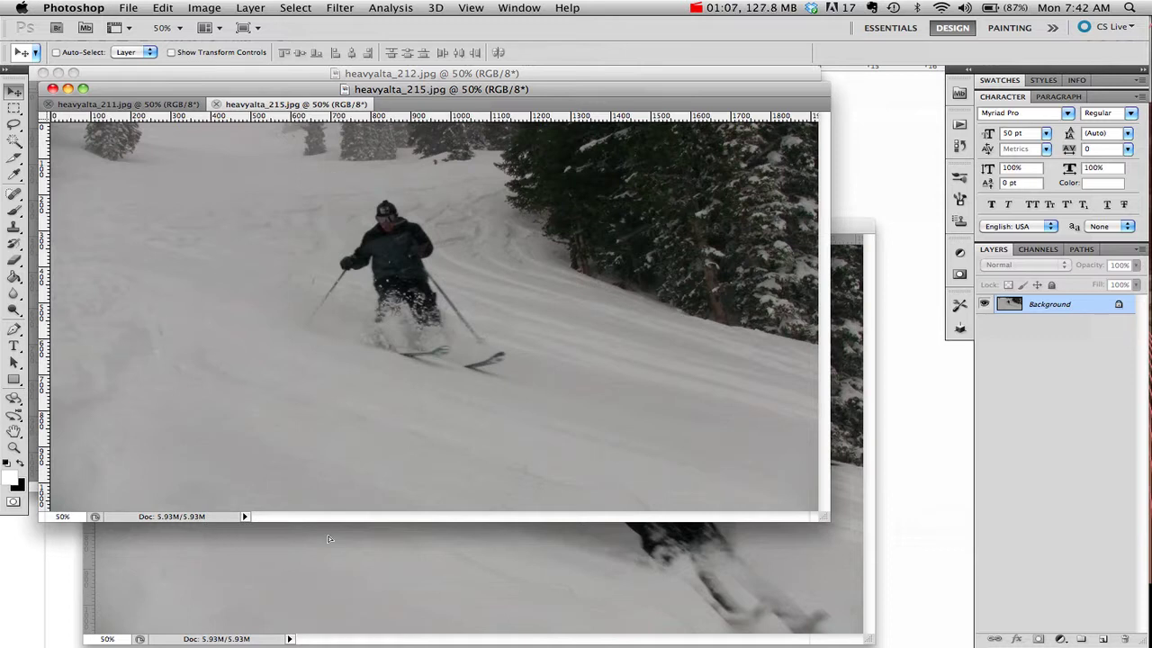
left_click_drag(312, 580, 311, 580)
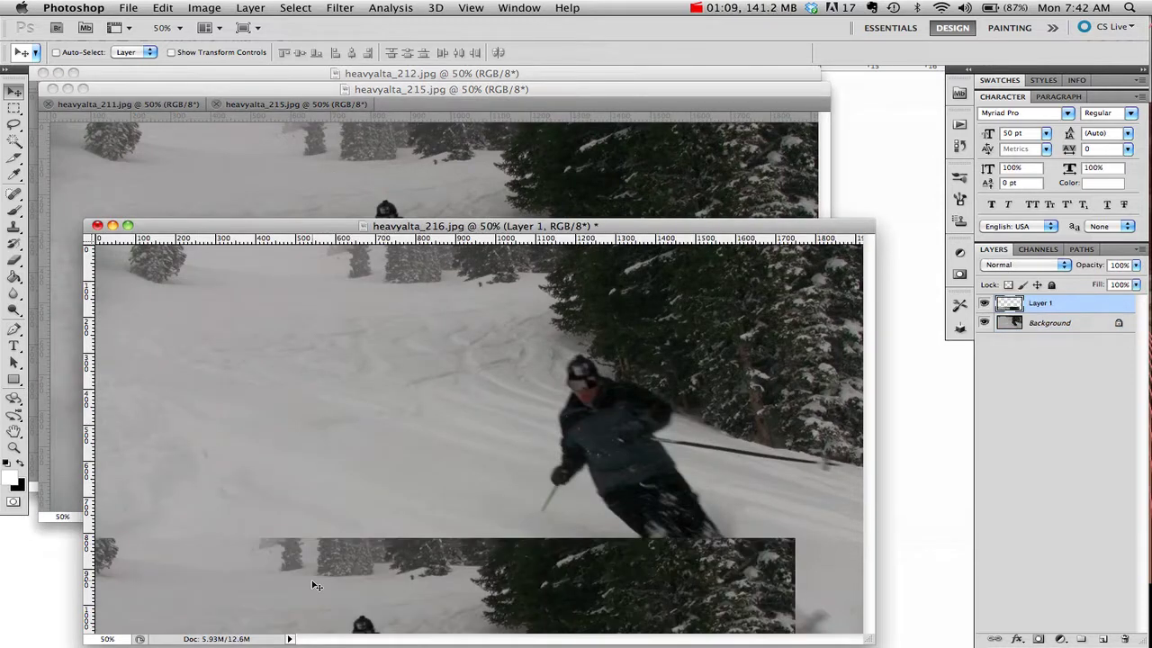
left_click(322, 198)
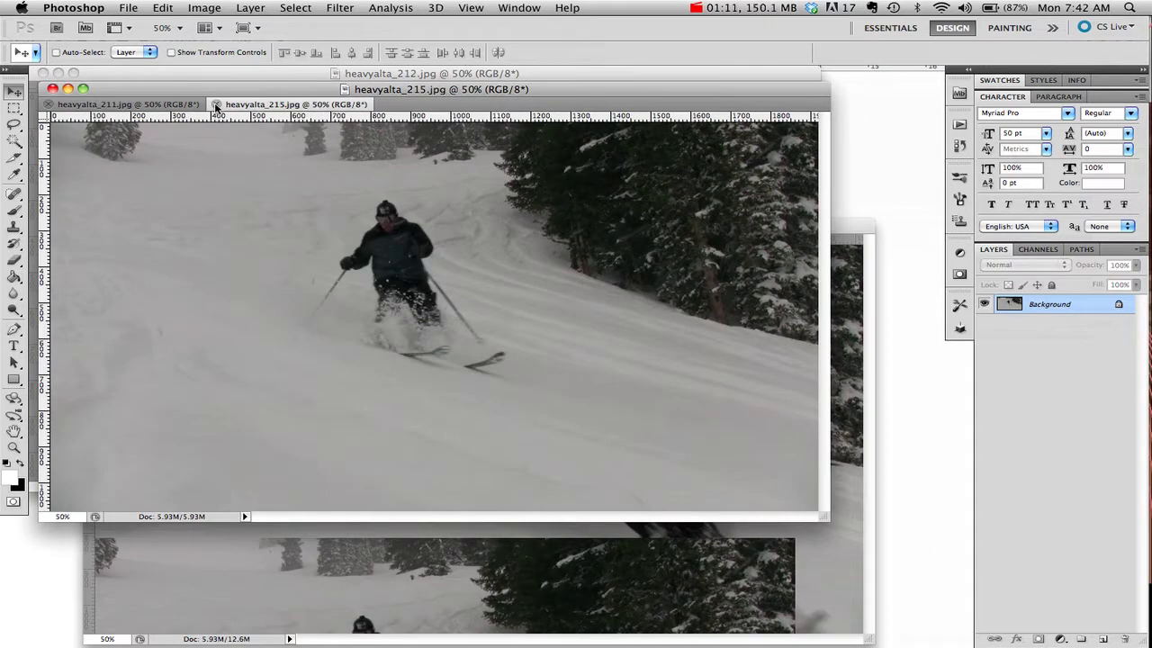
left_click(215, 104)
left_click_drag(282, 152, 274, 418)
left_click(267, 193)
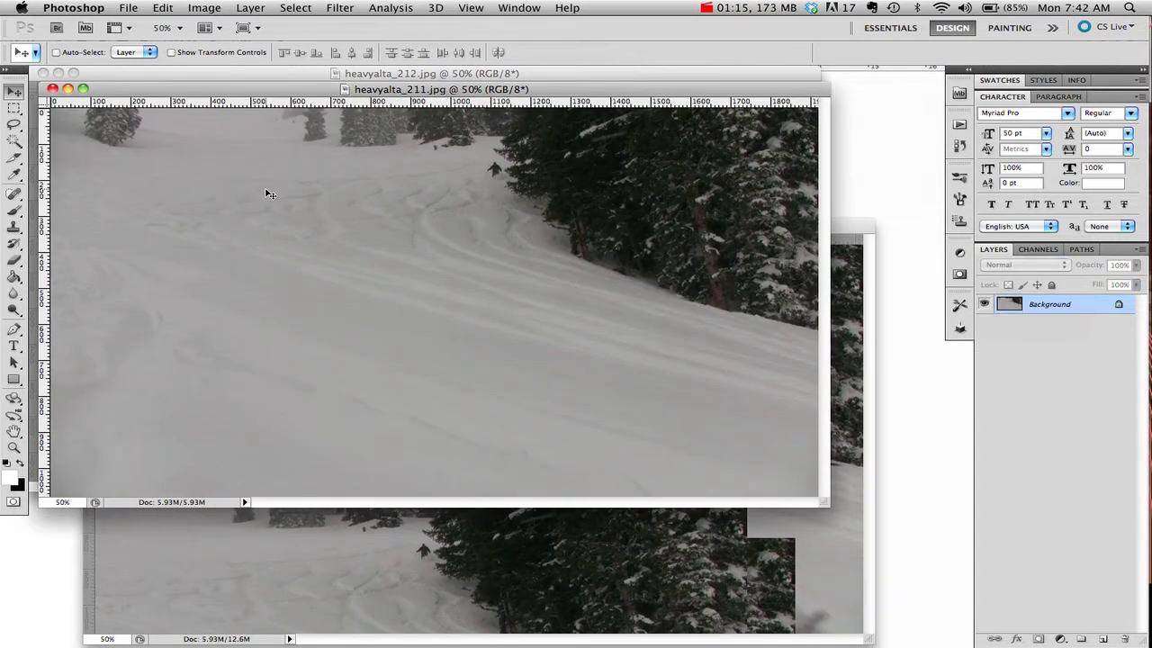
left_click(51, 89)
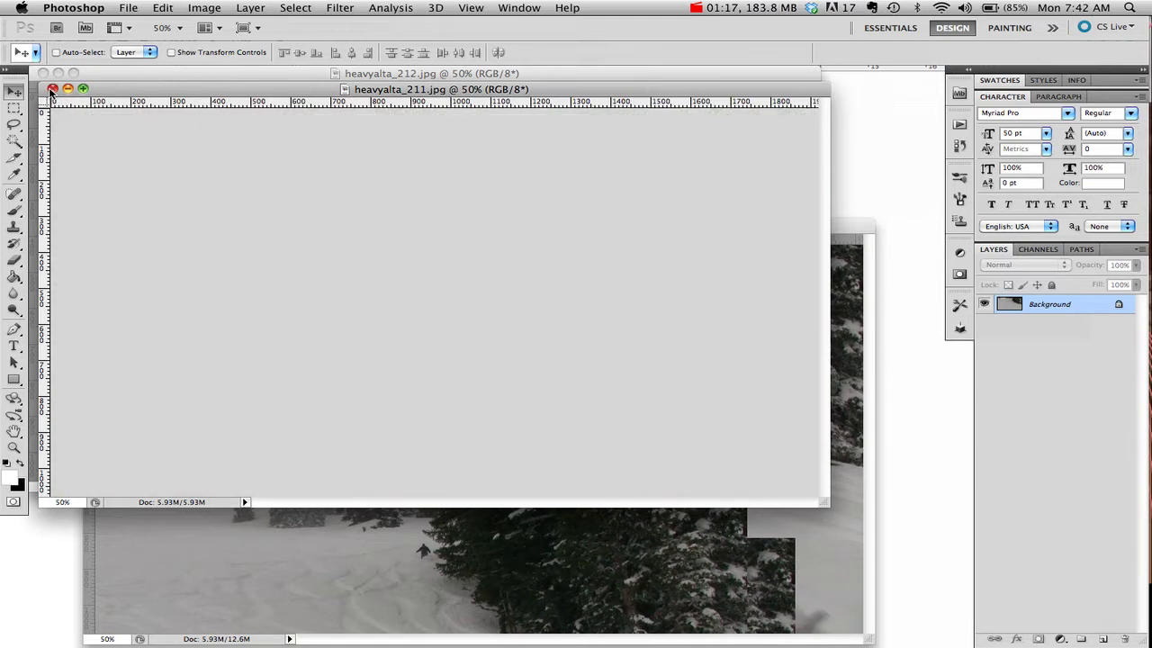
Drag heavyalta_212 into heavyalta_216 as a layer and close heavyalta_212.
left_click(250, 162)
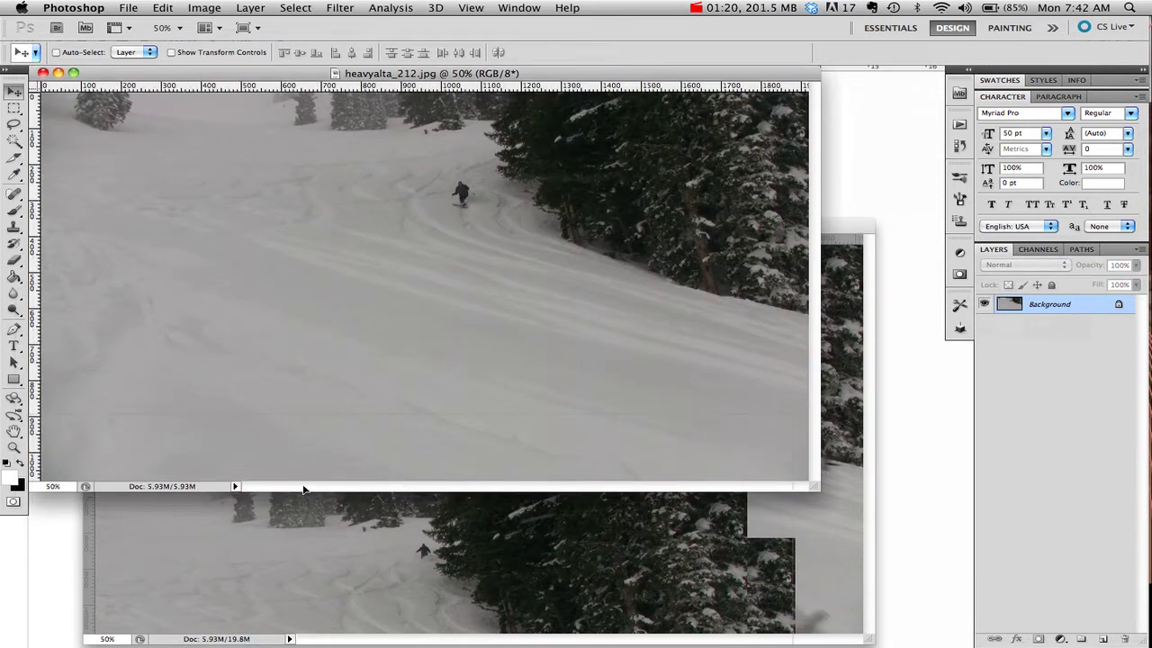
left_click_drag(297, 378, 240, 592)
left_click(146, 134)
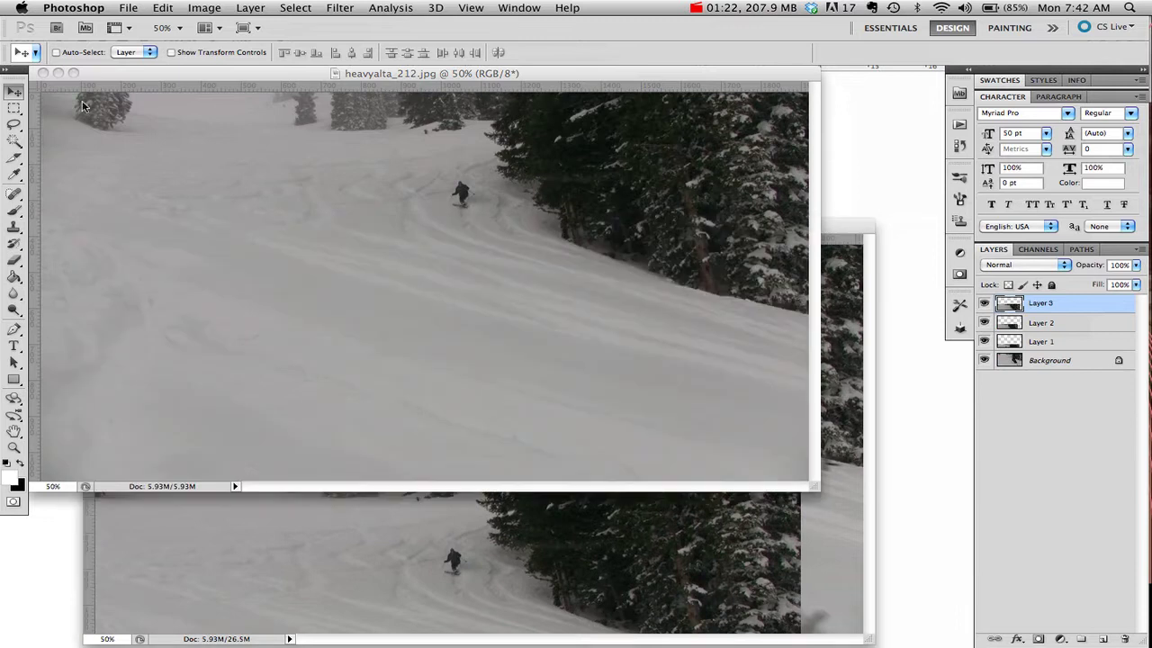
left_click(43, 73)
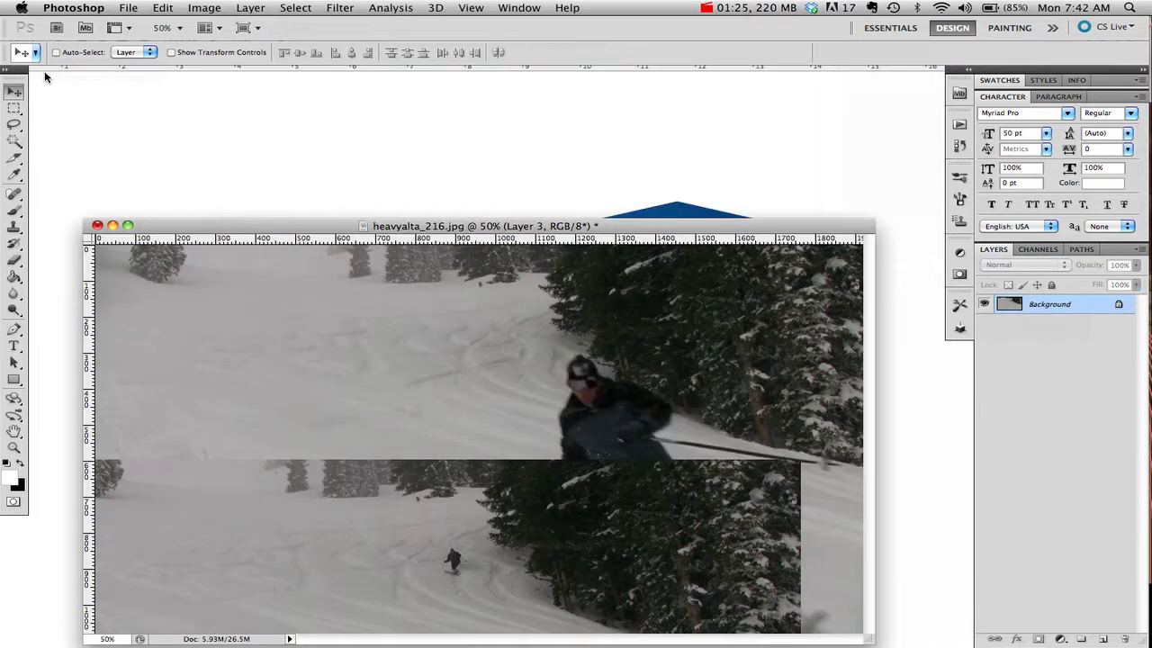
left_click_drag(602, 231, 568, 120)
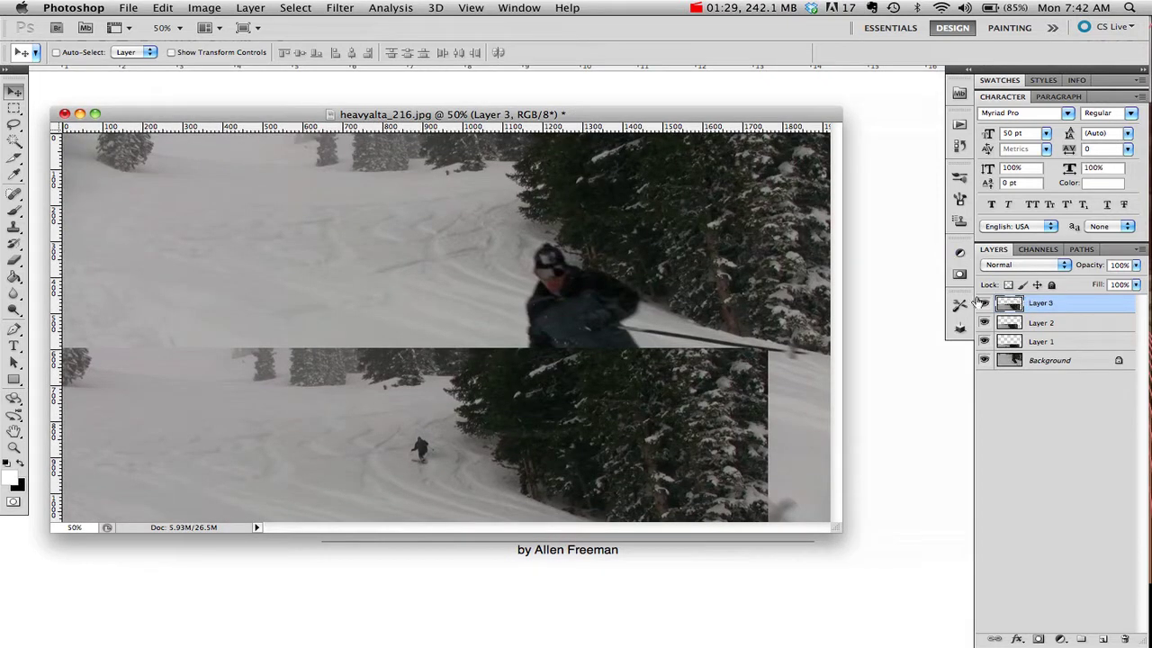
Select Layers 1–3, align their vertical and horizontal centres, and move them over the background.
left_click(1063, 340, "shift")
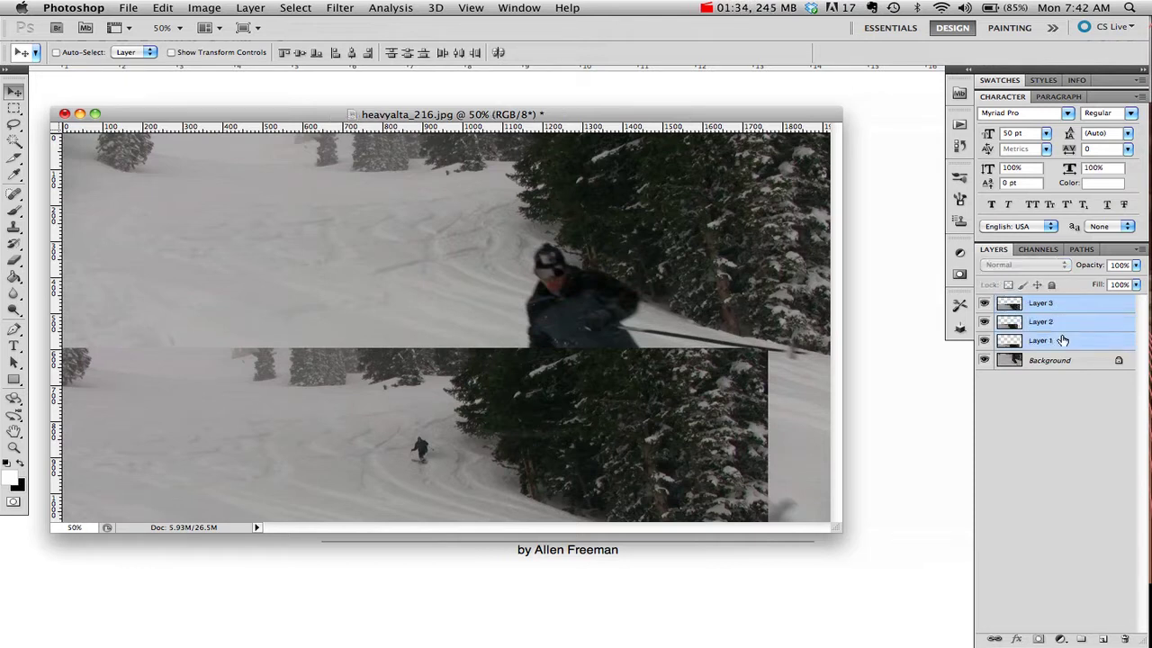
left_click(301, 54)
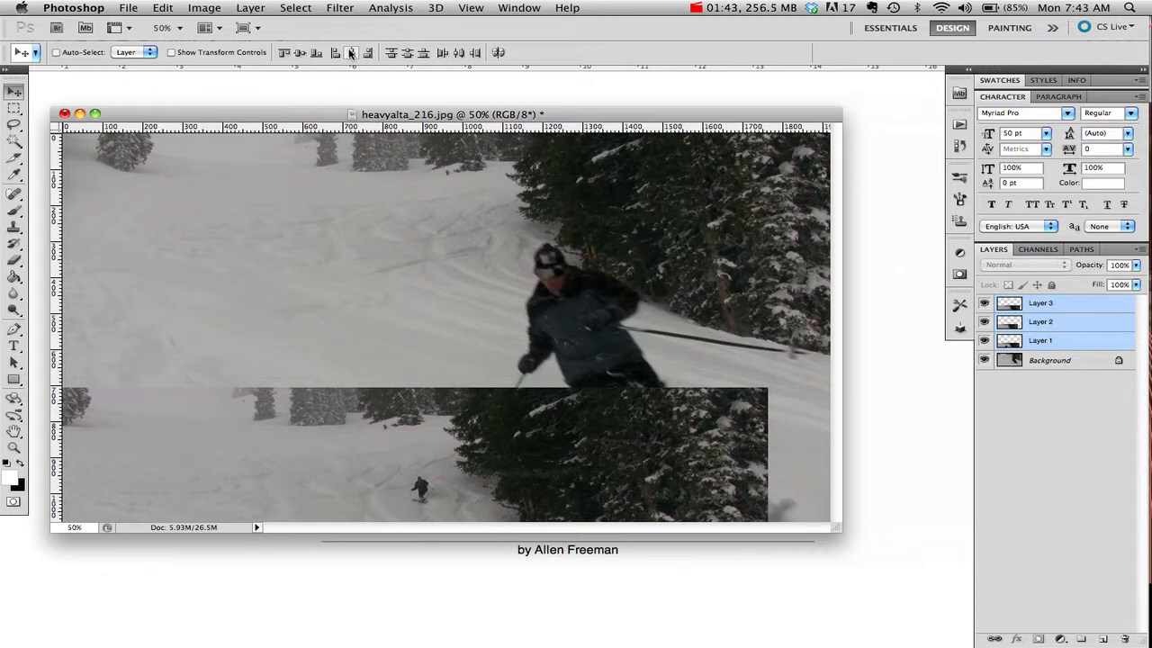
left_click(351, 54)
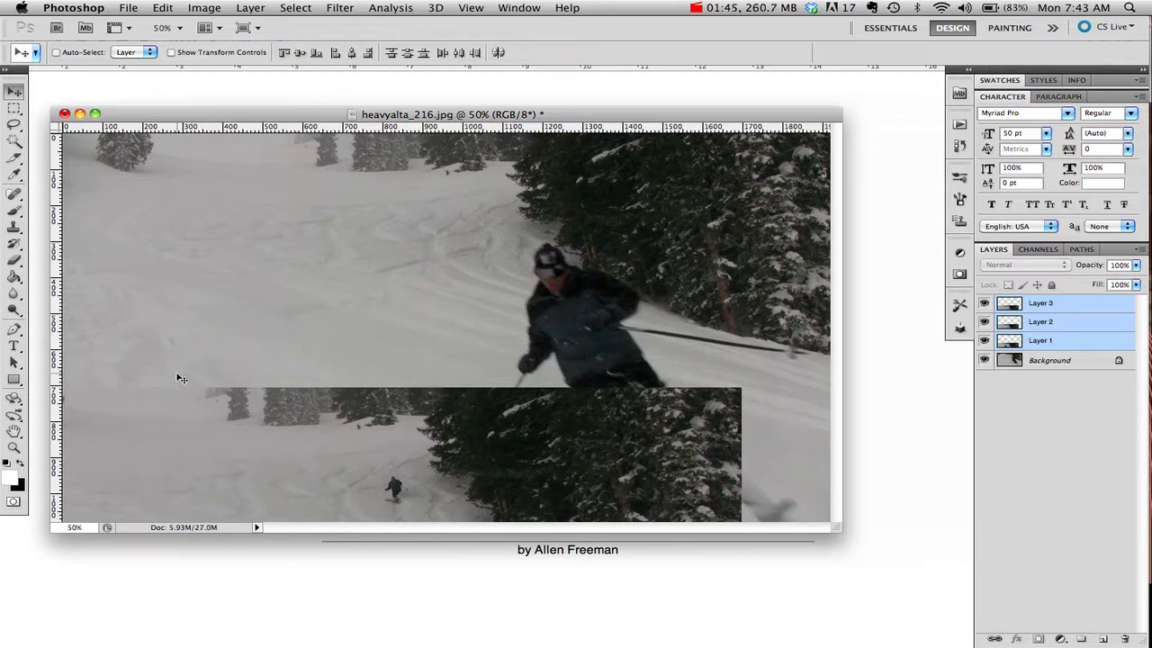
left_click_drag(147, 420, 106, 166)
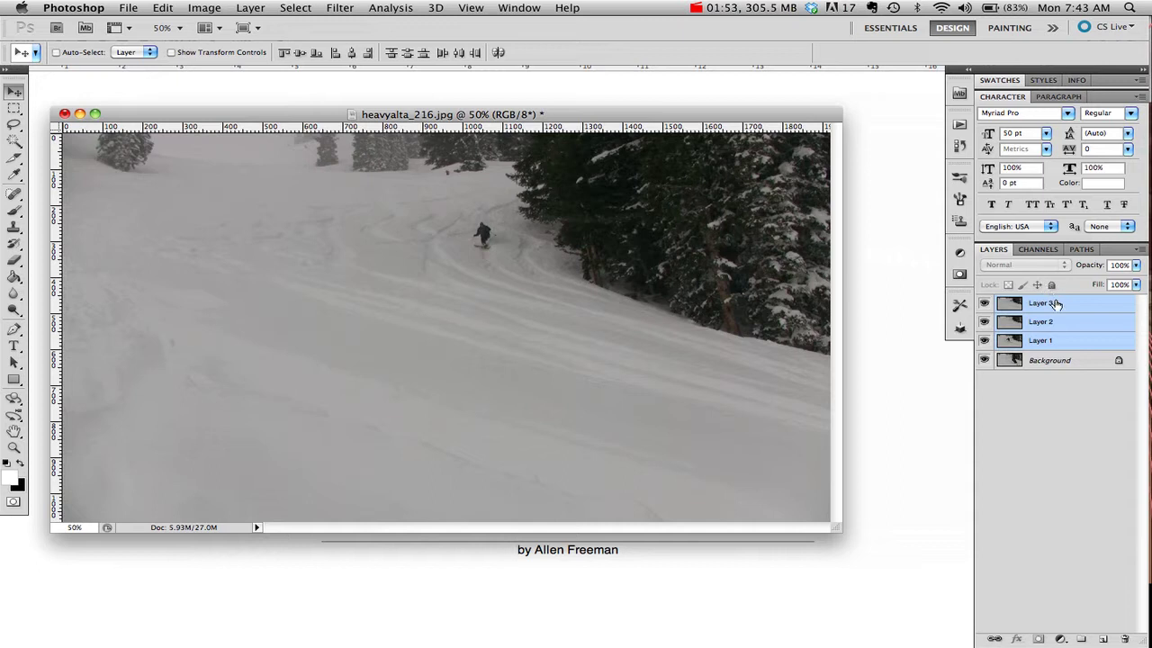
Add a layer mask to Layer 3 and fill it black with the Paint Bucket.
left_click(1057, 304)
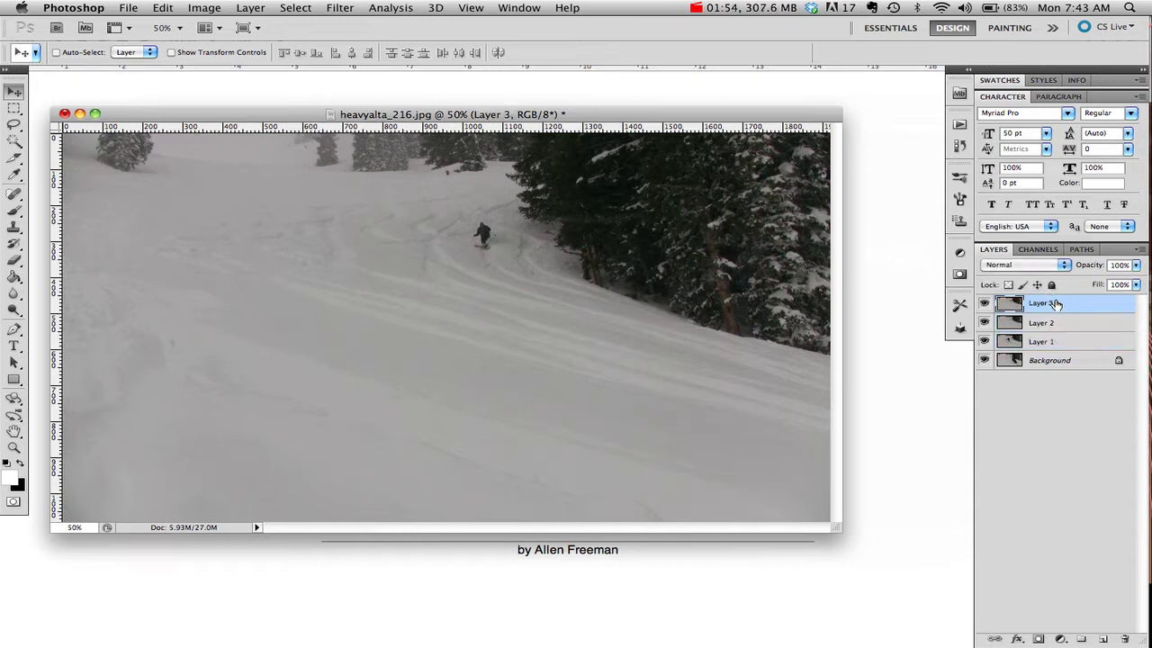
left_click(1038, 639)
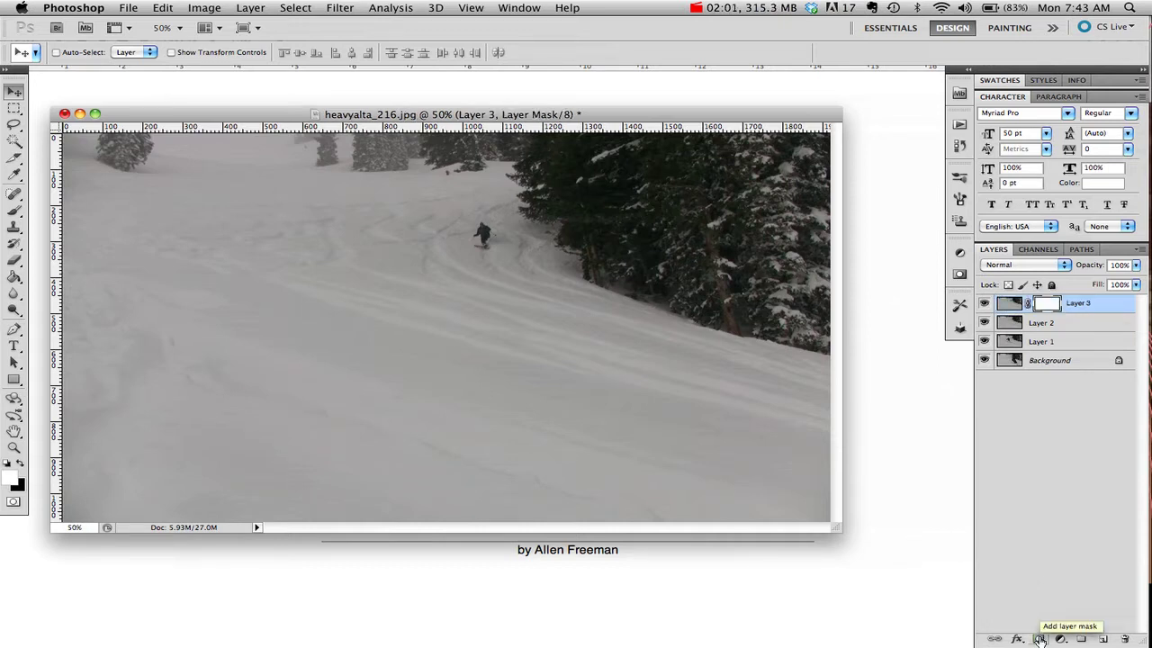
left_click(15, 278)
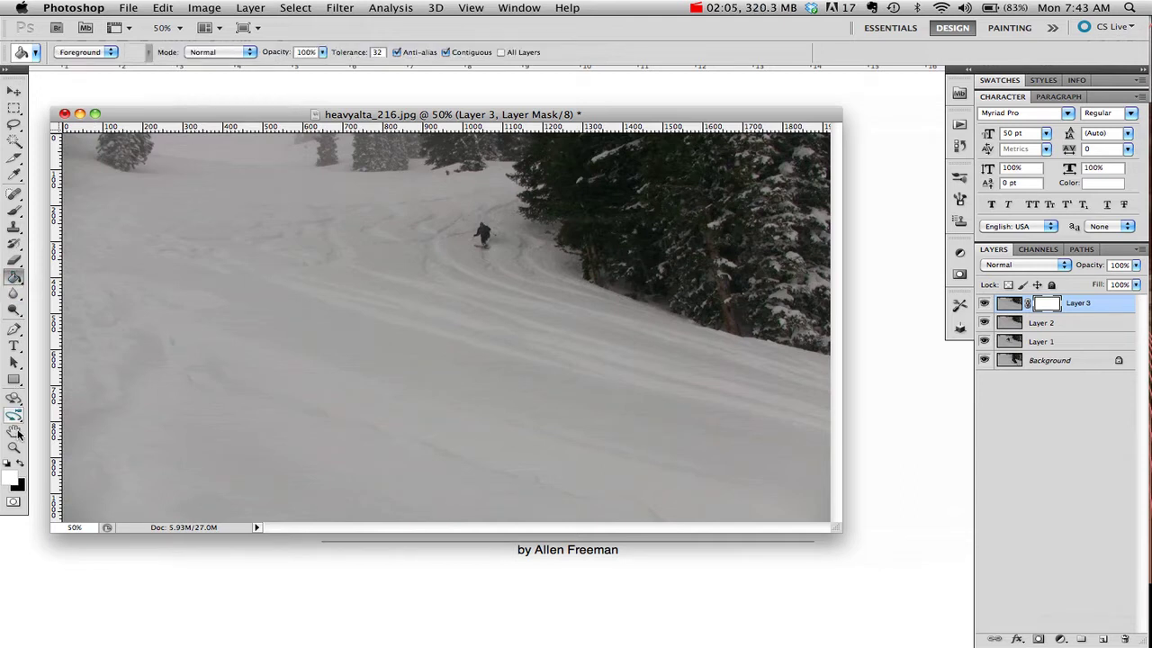
left_click(22, 462)
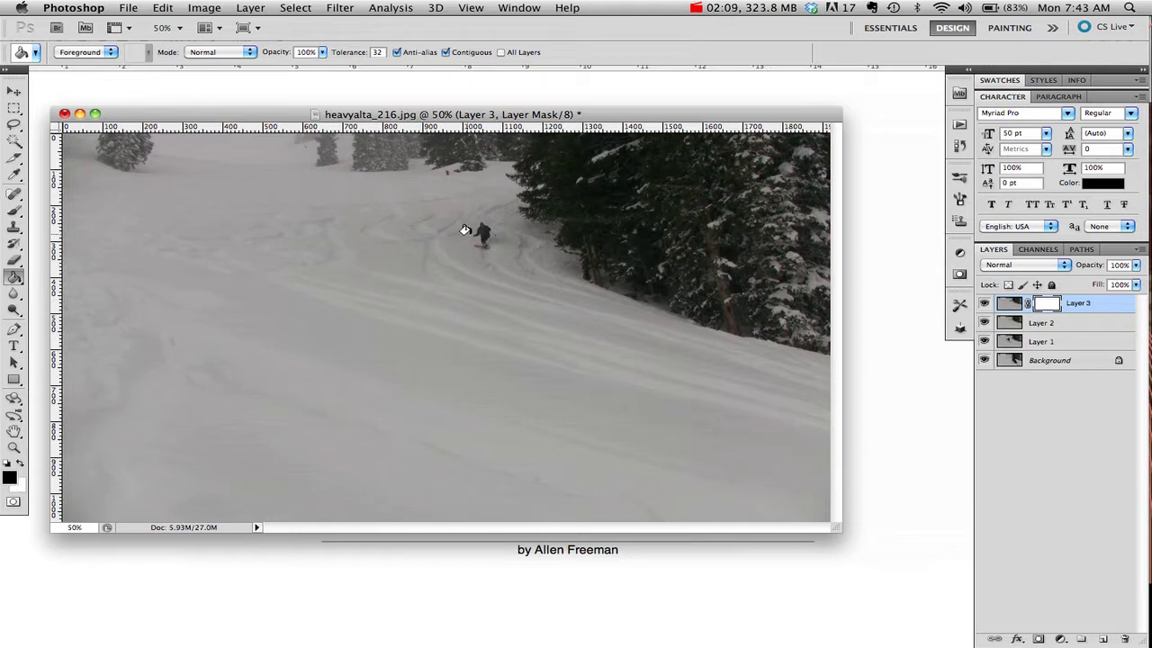
left_click(477, 230)
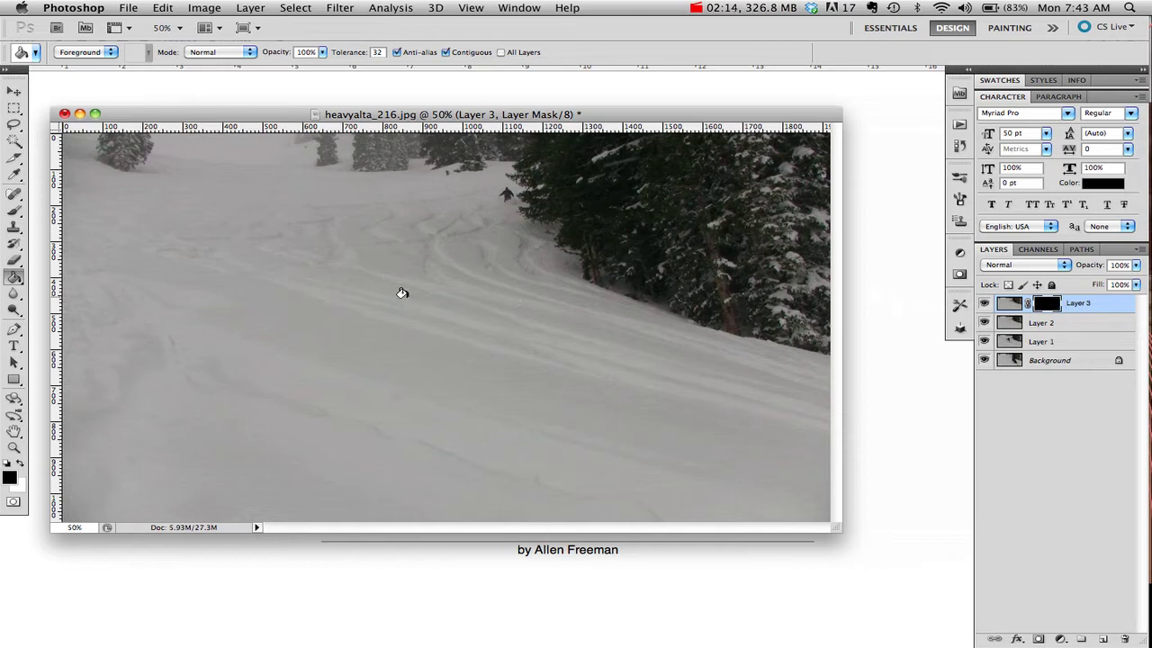
Paint white on Layer 3's mask to reveal its skier.
left_click(15, 214)
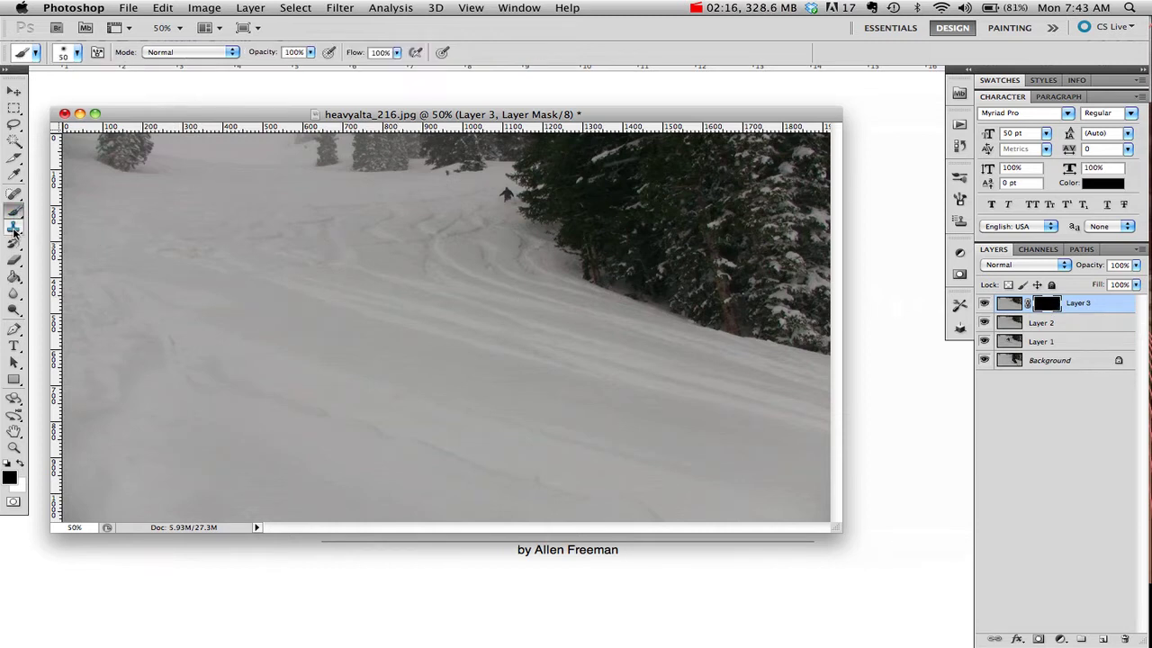
left_click(22, 463)
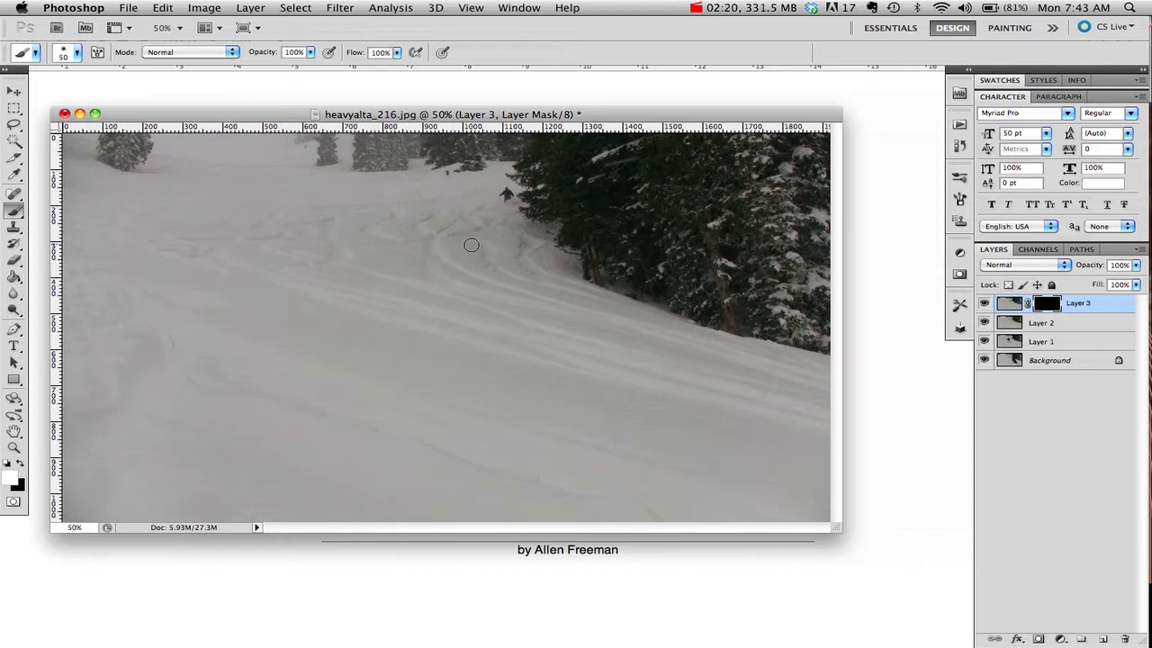
mouse_move(471, 242)
left_mouse_down()
mouse_move(485, 229)
mouse_move(491, 243)
mouse_move(493, 231)
mouse_move(475, 240)
mouse_move(498, 247)
left_mouse_up()
left_click(1060, 321)
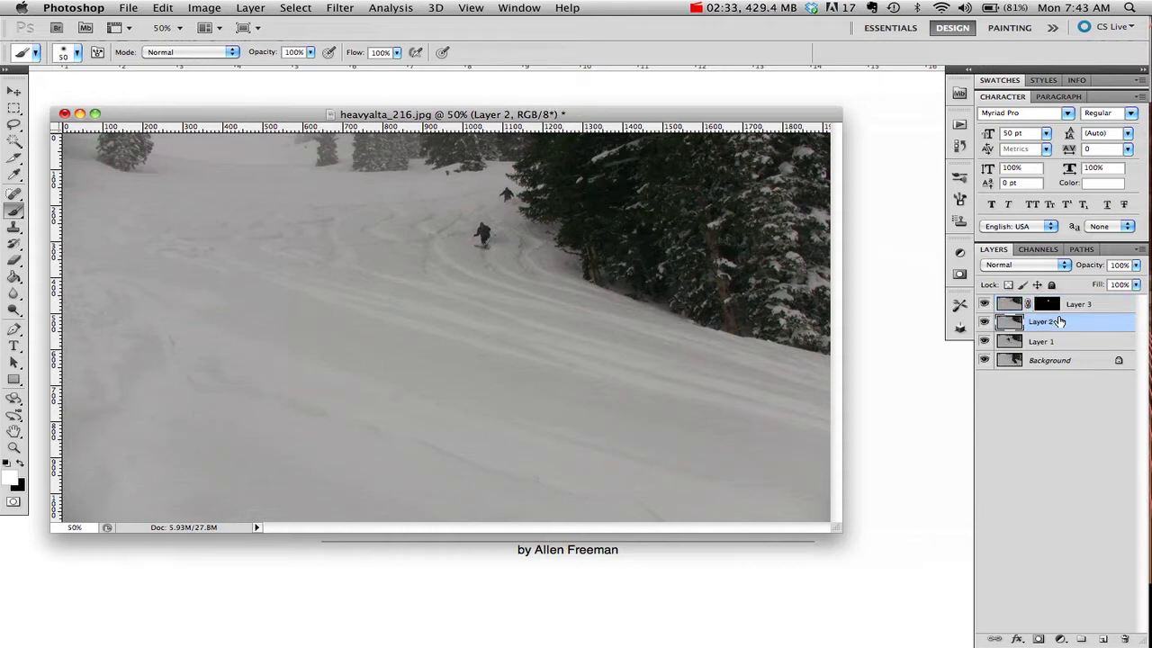
Add a mask to Layer 2, fill it black, and set a white brush.
left_click(1037, 639)
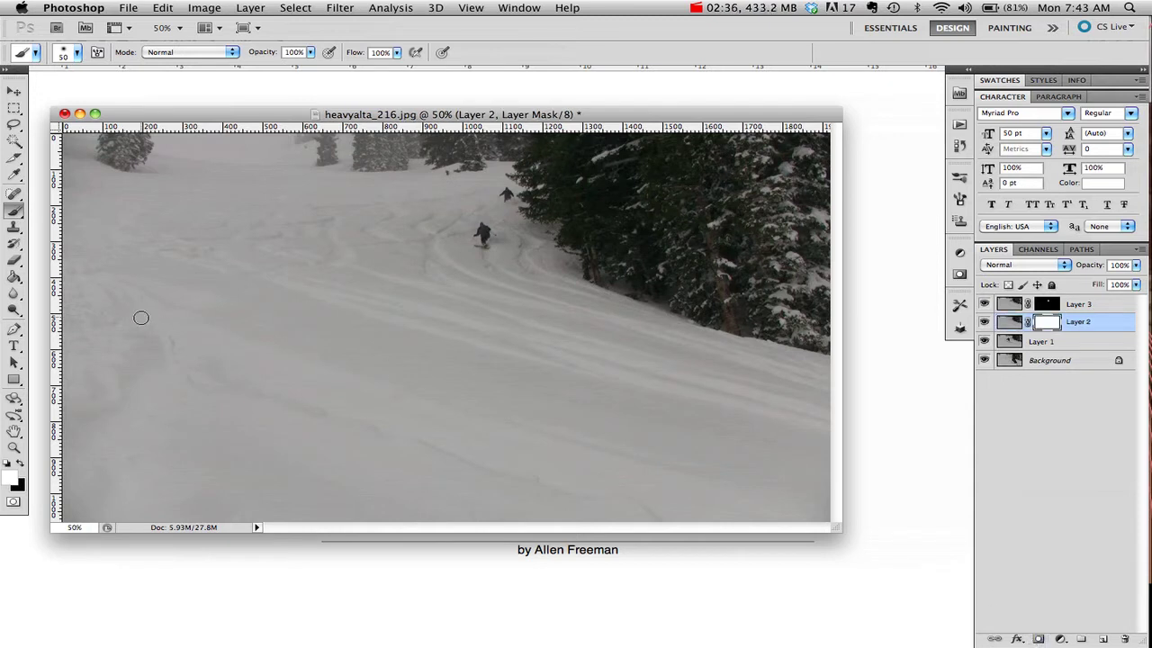
left_click(21, 462)
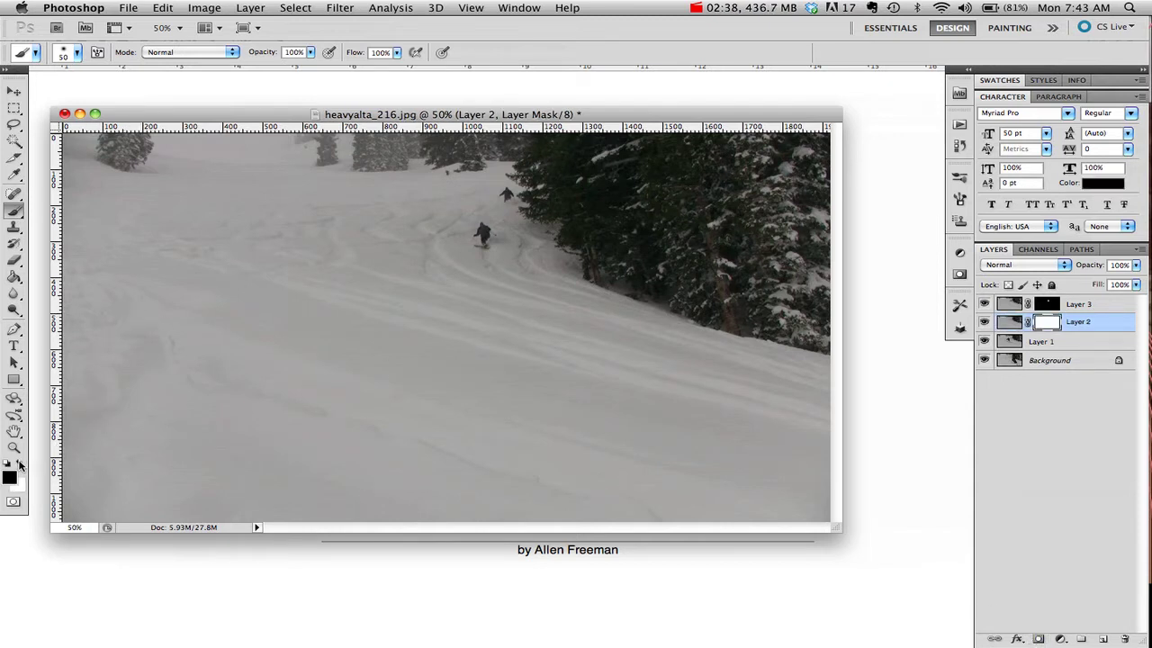
left_click(17, 278)
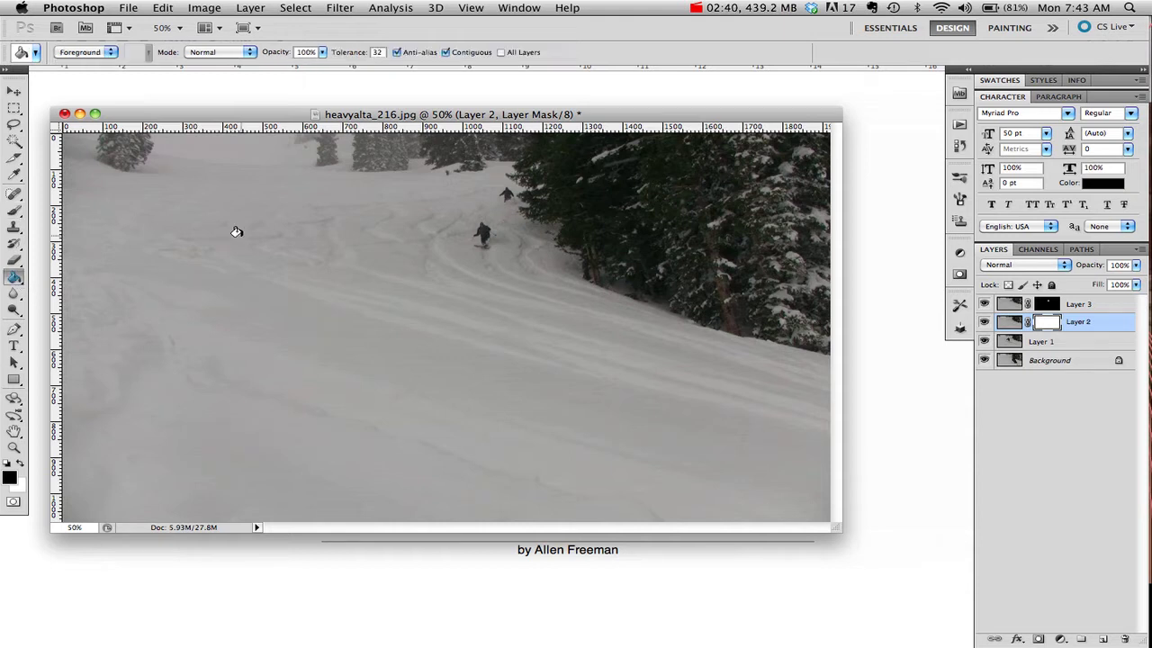
left_click(457, 216)
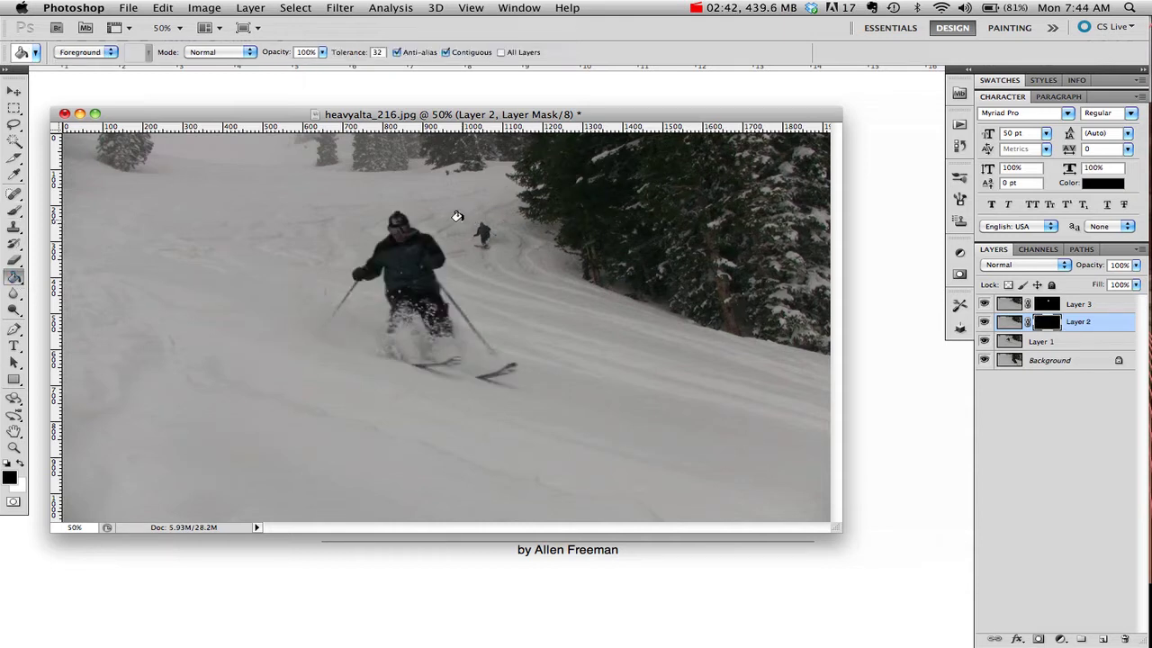
left_click(17, 212)
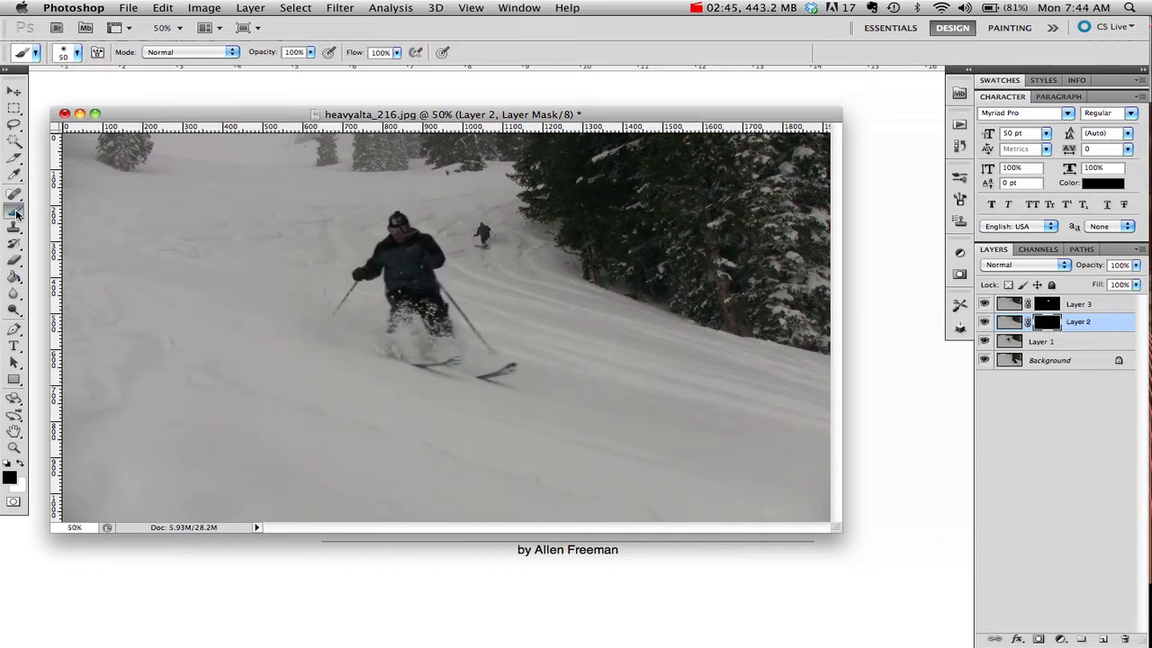
left_click(22, 462)
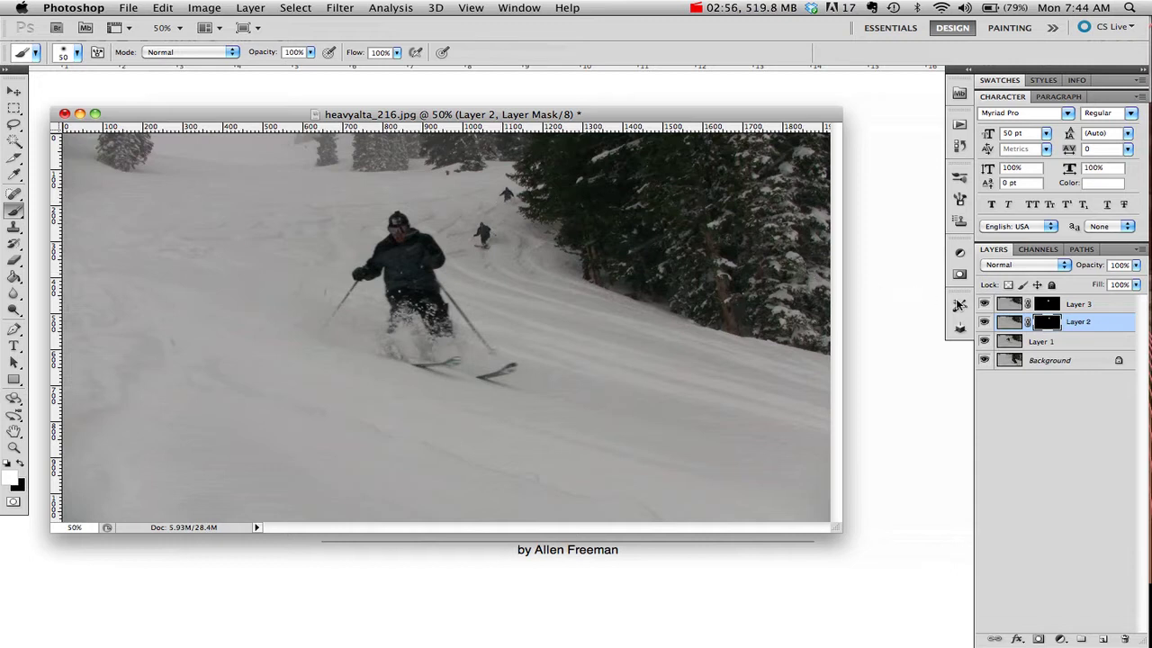
left_click(1062, 343)
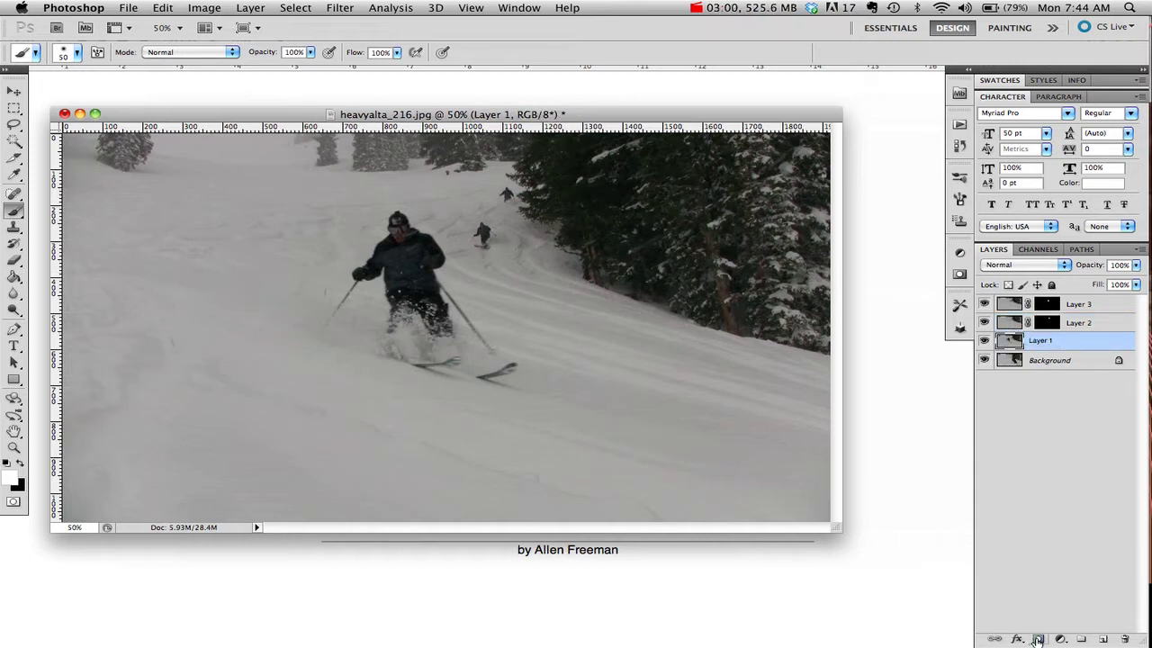
Add a layer mask to Layer 1 and fill it black with the Paint Bucket.
left_click(1037, 639)
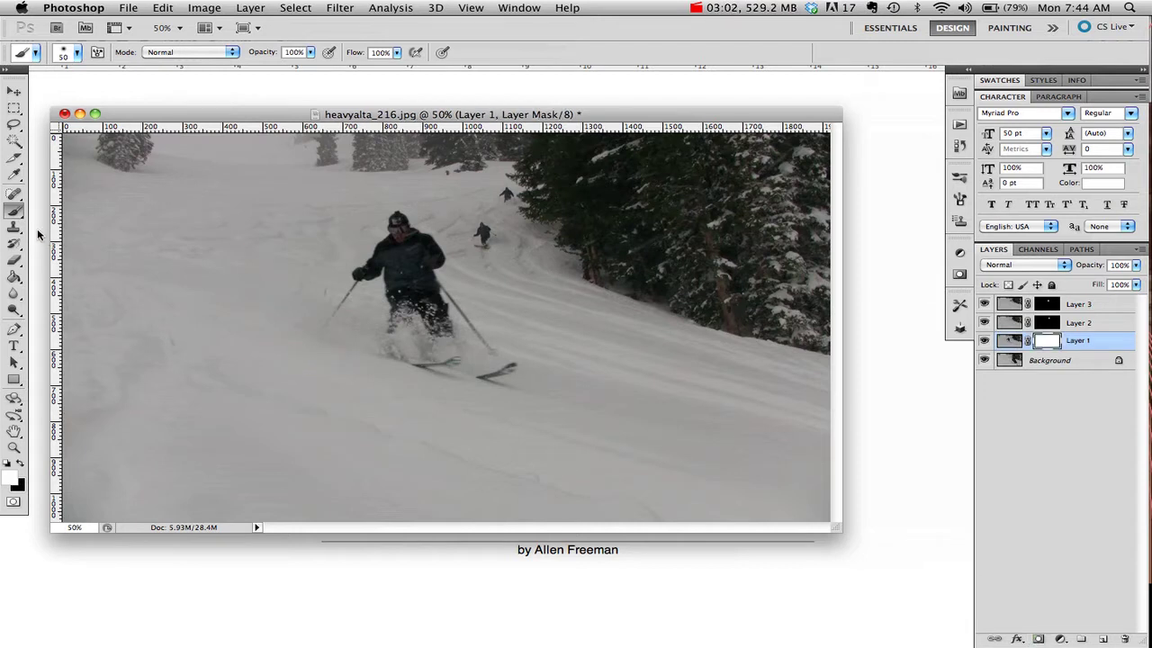
left_click(15, 279)
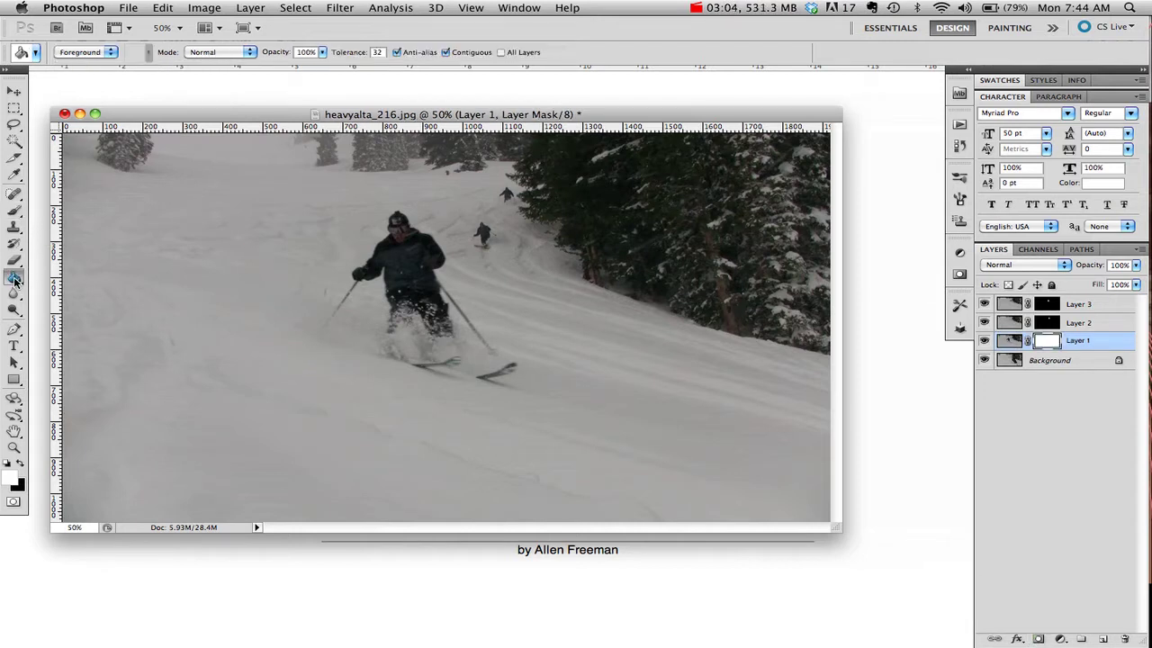
left_click(21, 463)
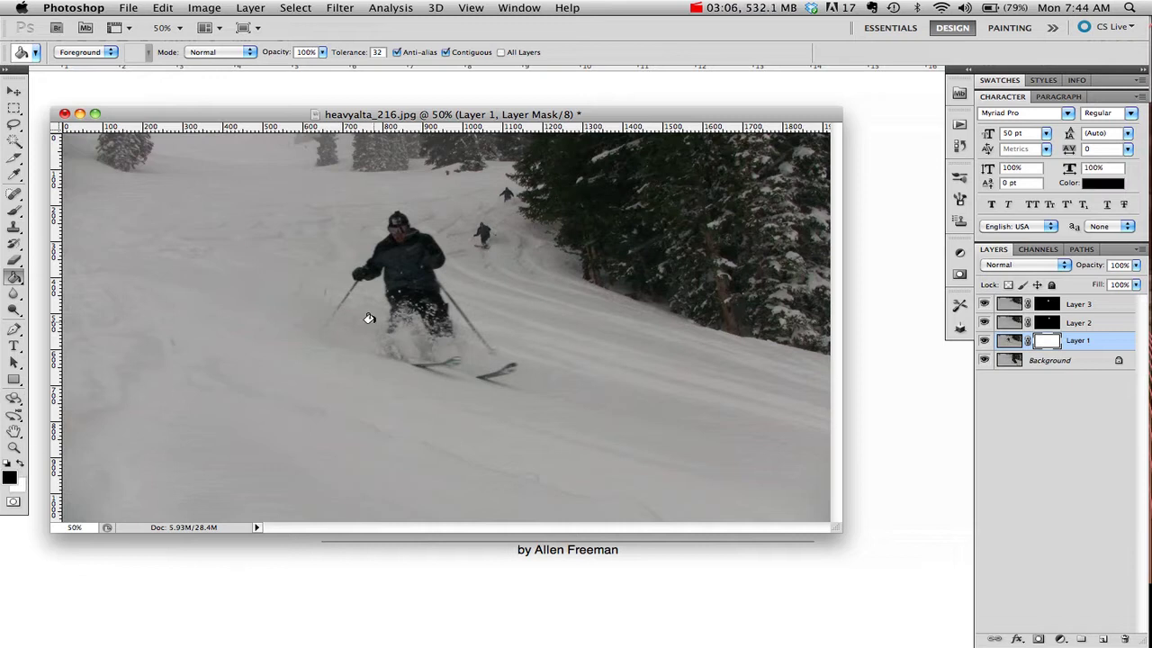
left_click(419, 349)
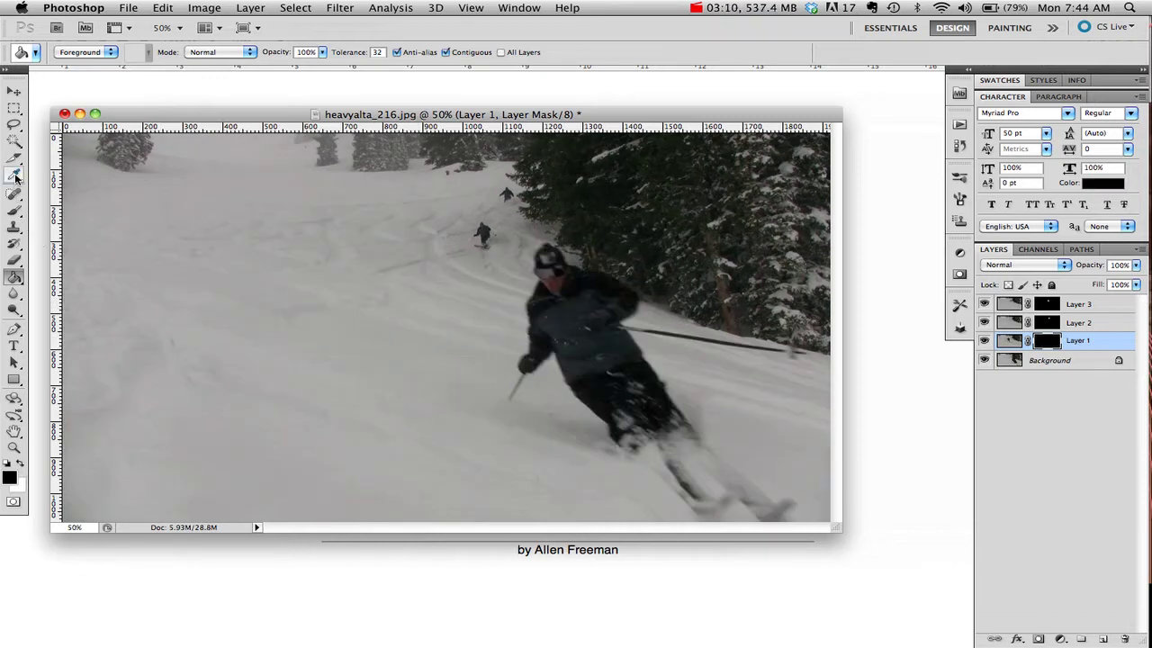
Reveal the second skier with a white 175 px brush, then tidy the front skier's arm in black.
left_click(15, 211)
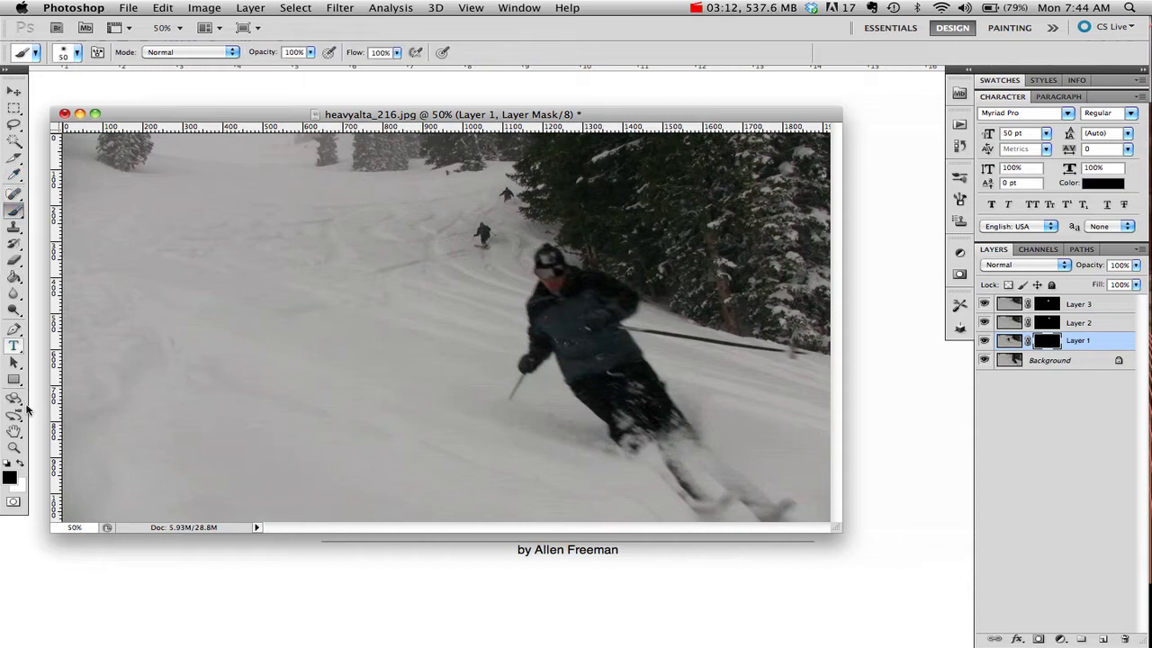
left_click(20, 465)
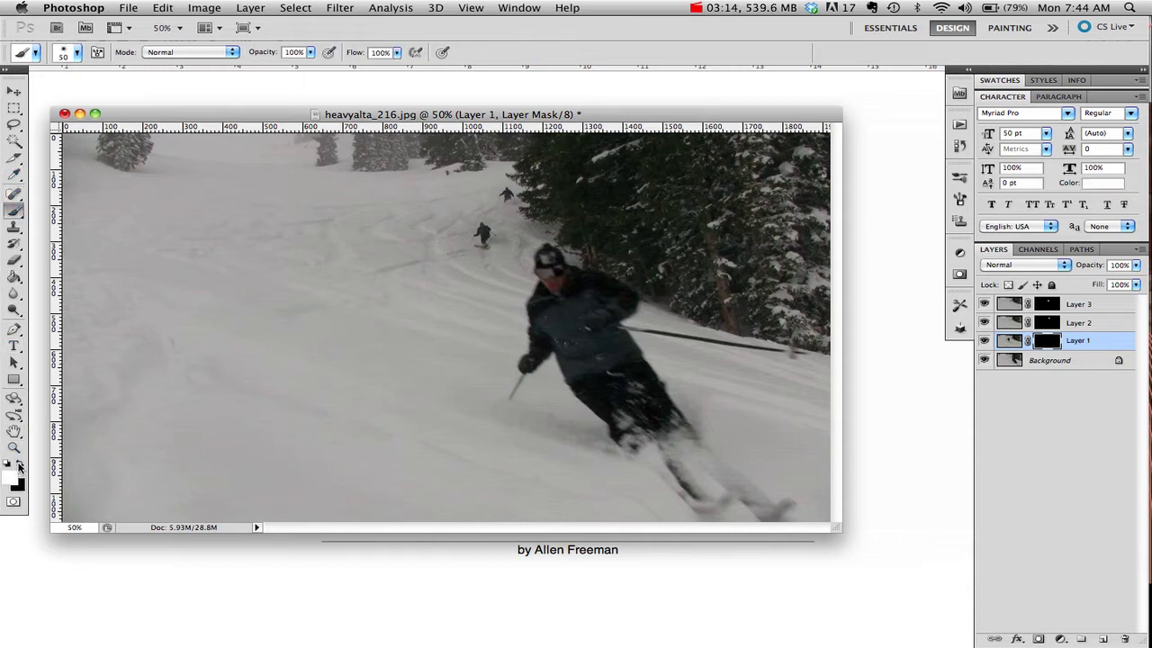
key("bracketright")
key("bracketright")
key("bracketright")
key("bracketright")
key("bracketright")
key("bracketright")
key("bracketright")
key("bracketright")
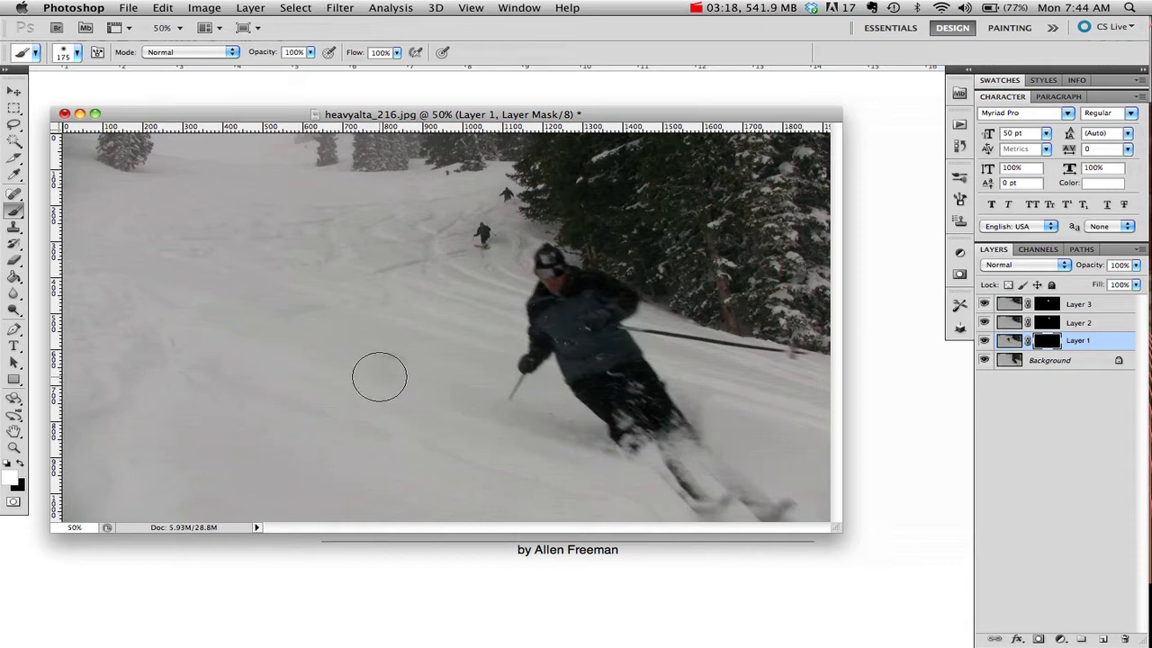
left_click_drag(379, 379, 385, 349)
mouse_move(391, 344)
left_mouse_down()
mouse_move(399, 268)
mouse_move(387, 257)
mouse_move(365, 258)
mouse_move(329, 326)
mouse_move(401, 238)
mouse_move(423, 272)
mouse_move(430, 343)
mouse_move(419, 356)
mouse_move(331, 310)
mouse_move(380, 350)
mouse_move(468, 346)
mouse_move(469, 317)
mouse_move(446, 337)
mouse_move(397, 220)
mouse_move(480, 360)
mouse_move(528, 340)
mouse_move(504, 352)
mouse_move(480, 339)
mouse_move(431, 362)
mouse_move(448, 382)
left_mouse_up()
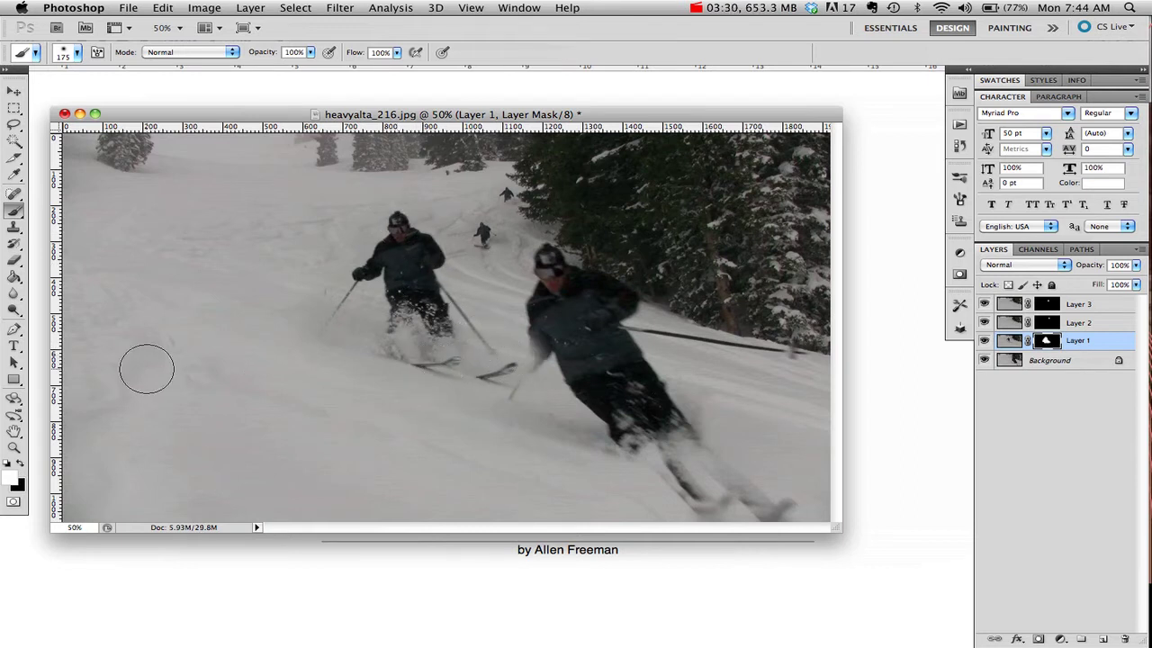
left_click(19, 465)
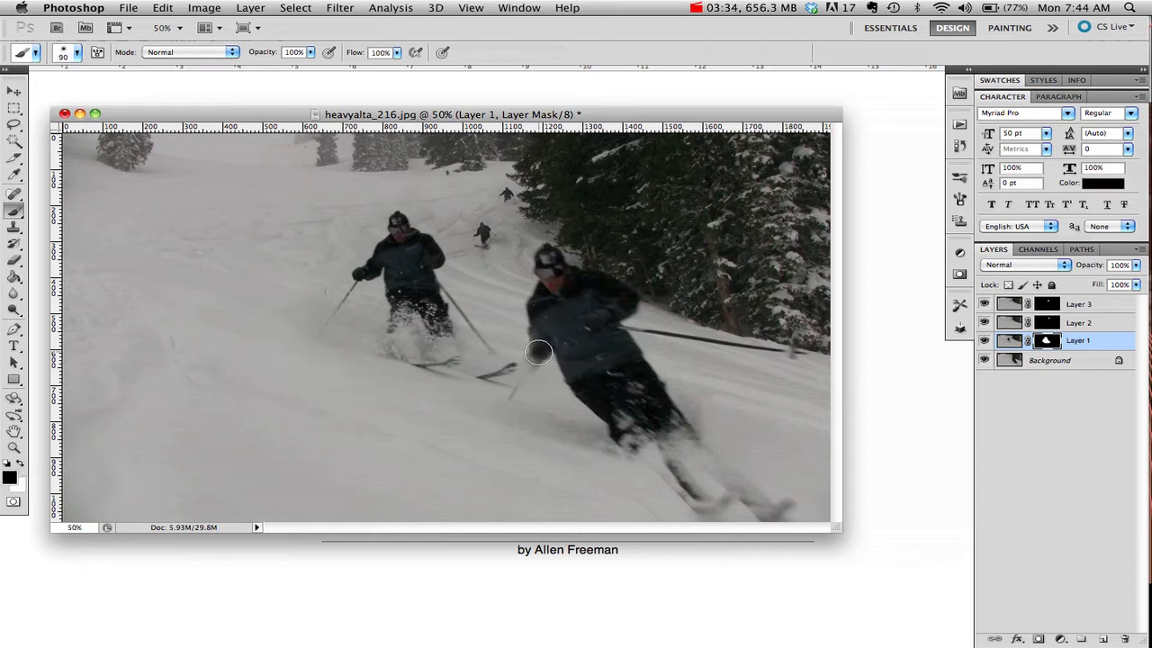
left_click_drag(529, 341, 526, 384)
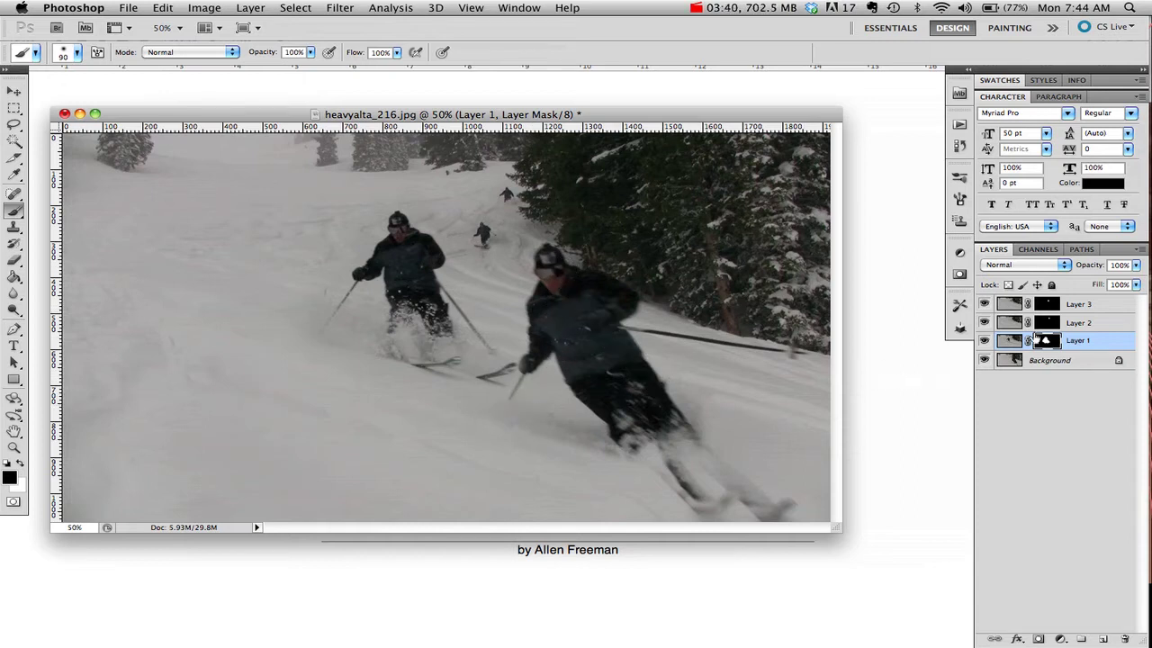
left_click(1096, 303)
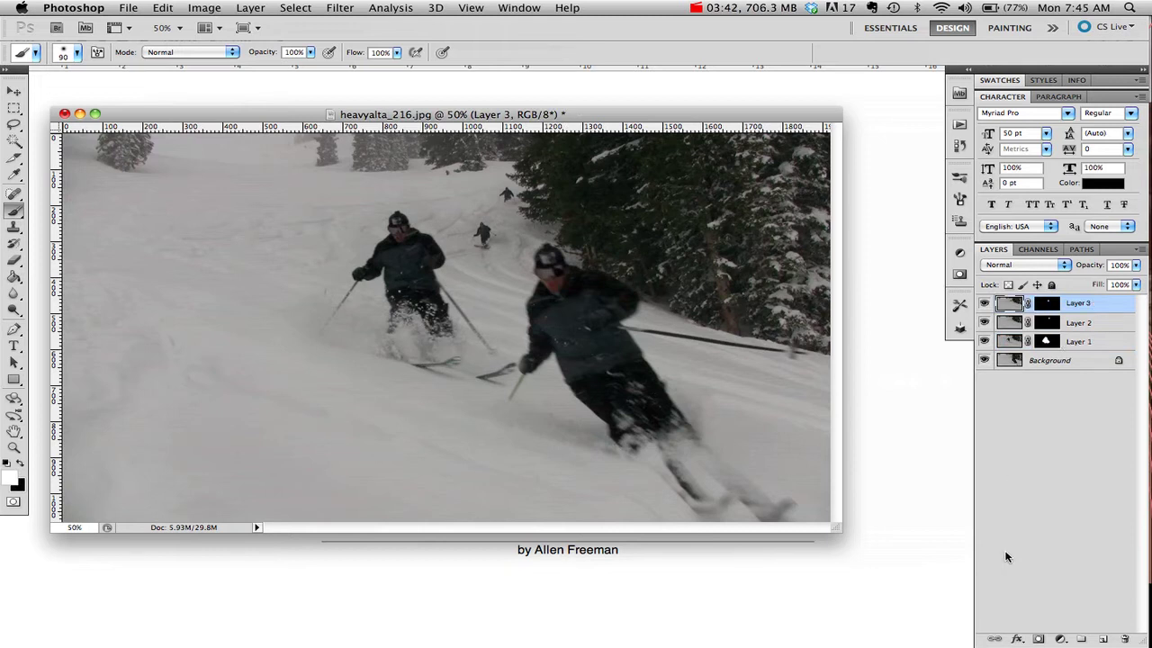
Add a Levels adjustment layer with the white input slider lowered to 192.
left_click(1060, 639)
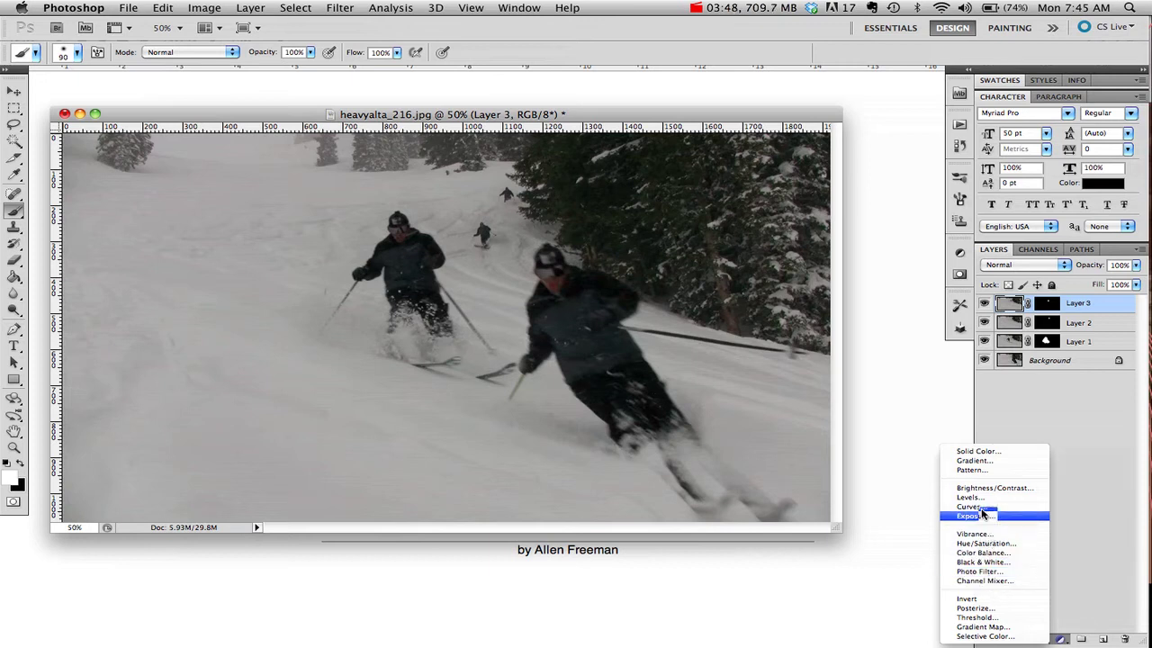
left_click(968, 496)
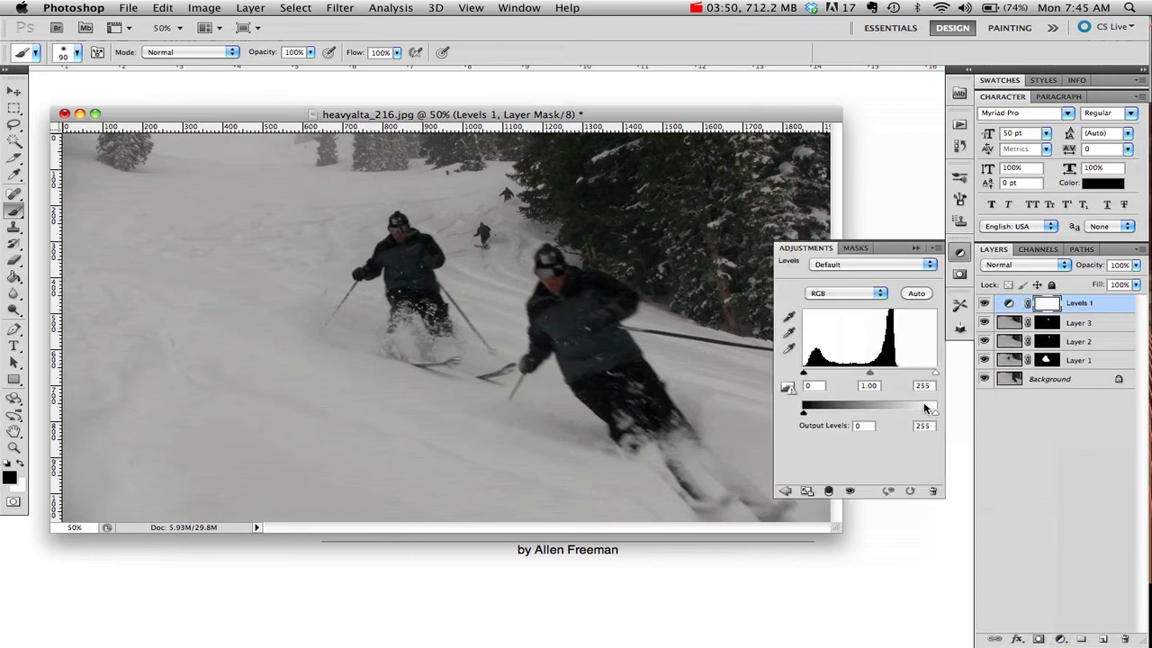
left_click_drag(935, 374, 901, 369)
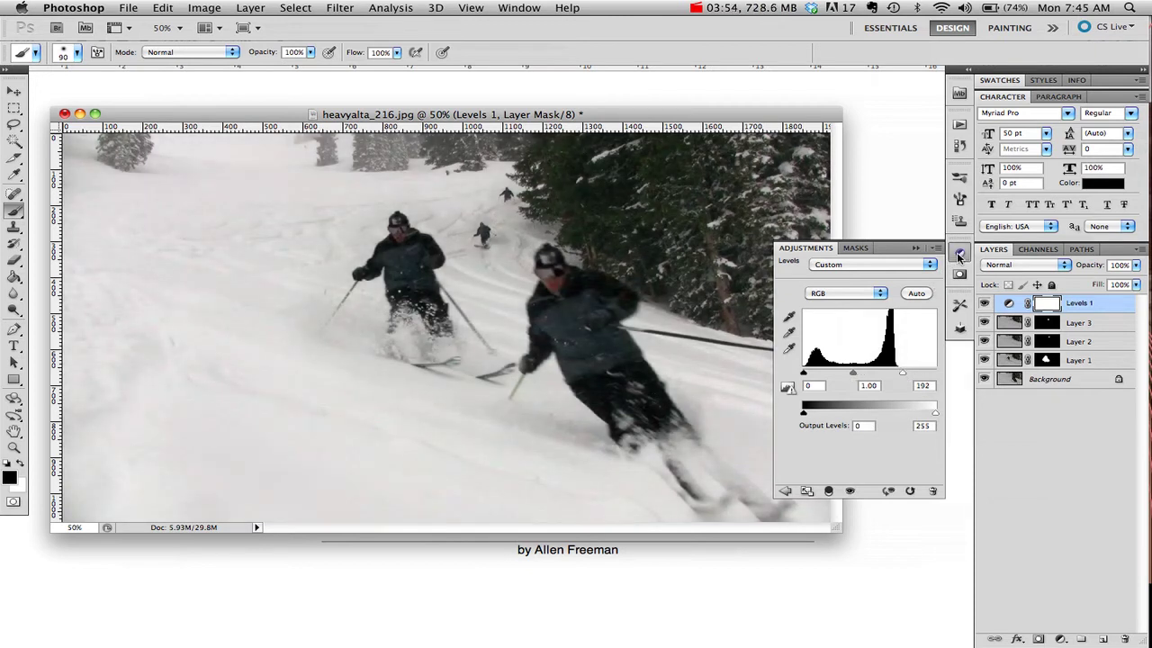
left_click(959, 257)
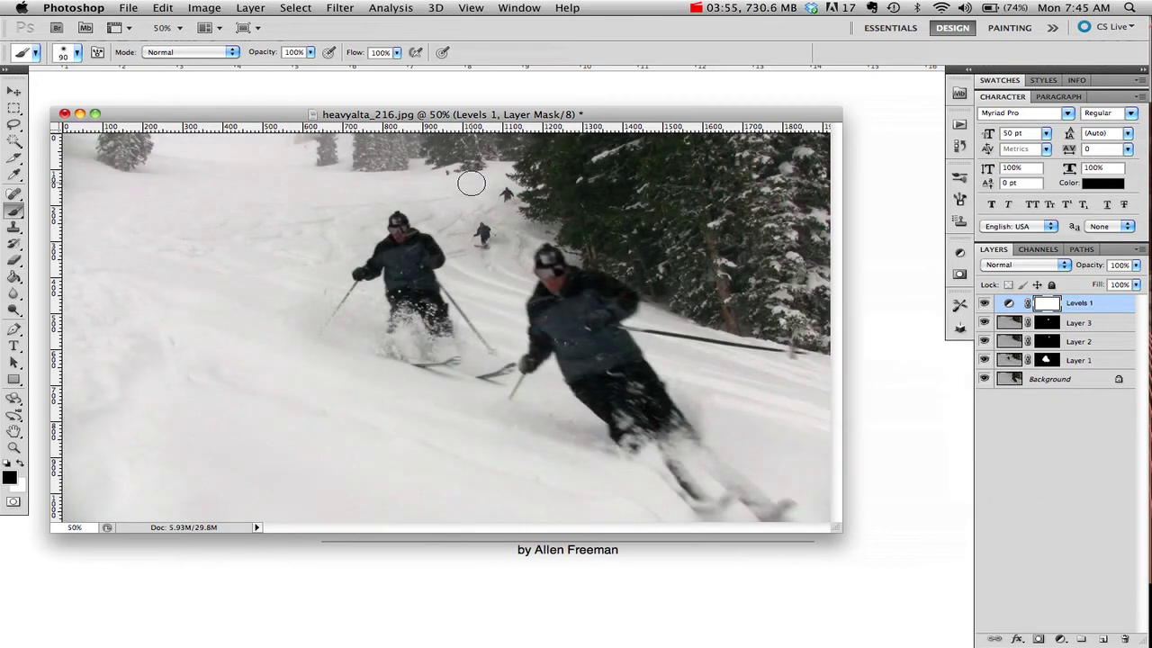
Save As JPEG named heavyalta_216a.jpg and accept Quality 12 (Maximum).
left_click(132, 11)
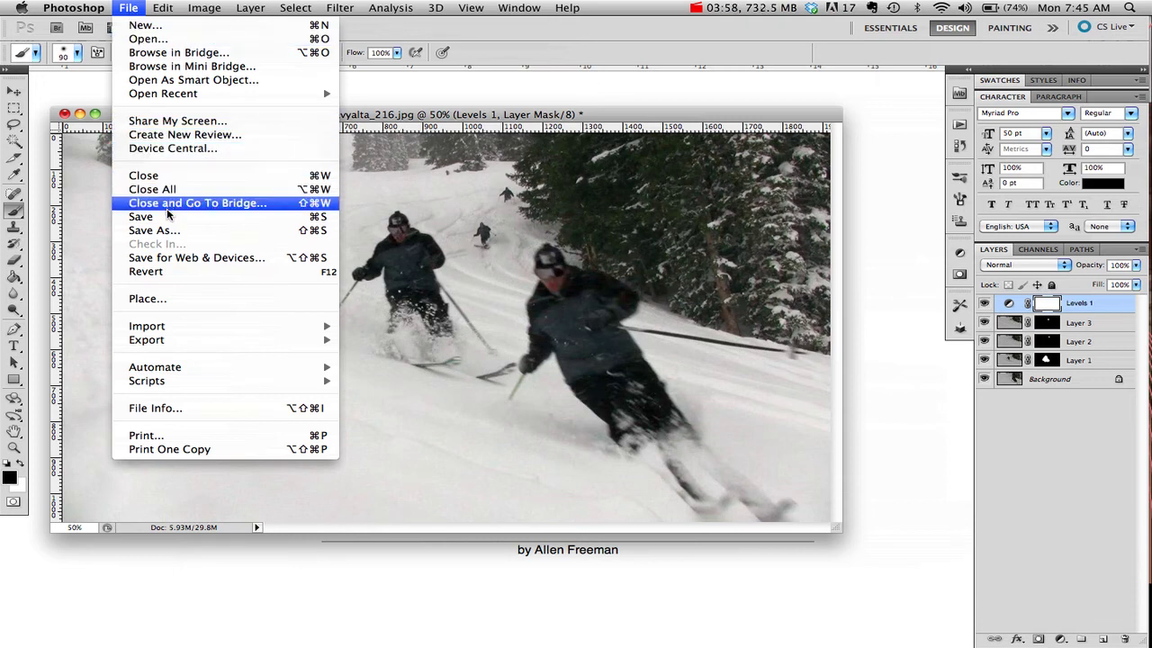
left_click(165, 230)
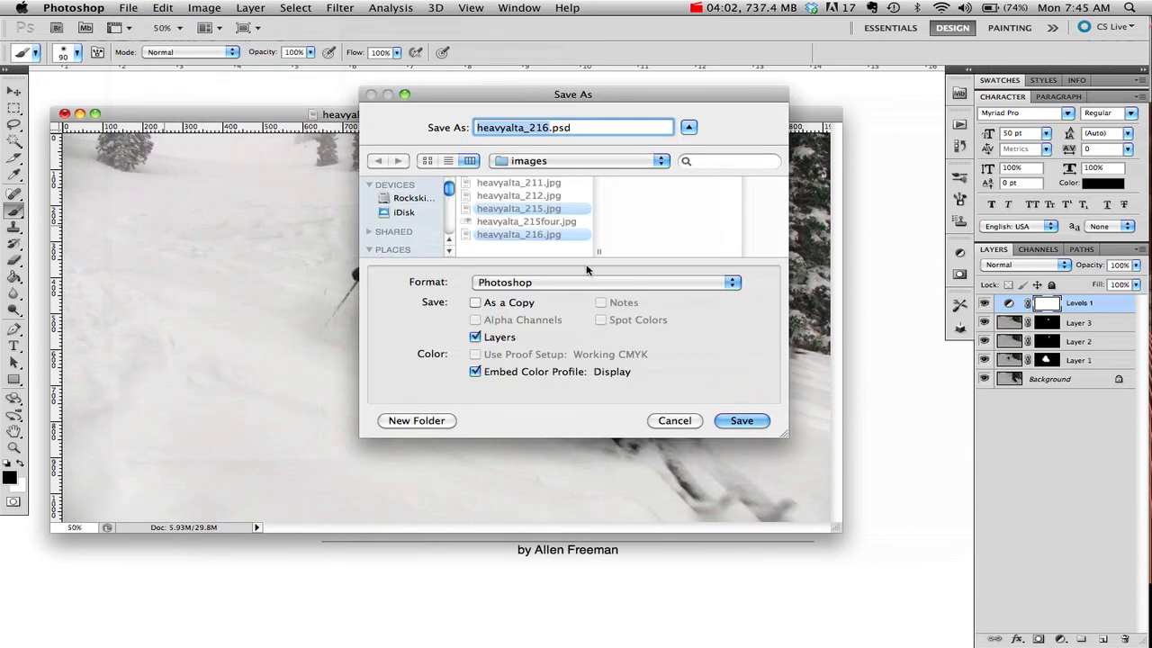
left_click(587, 282)
left_click(555, 371)
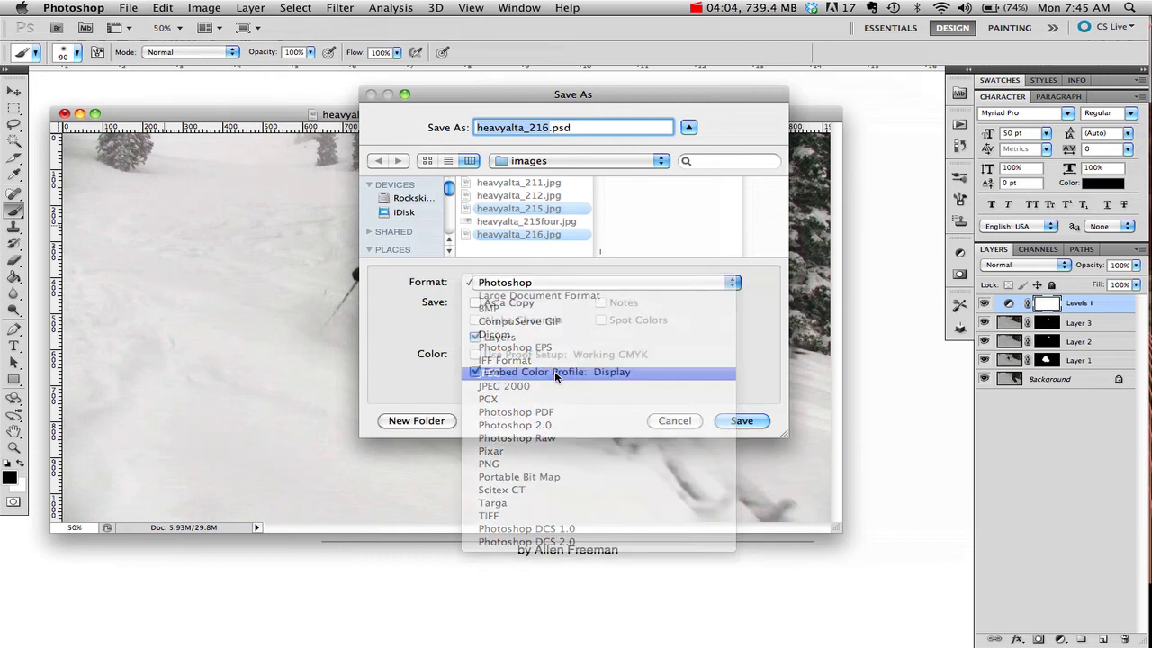
left_click(573, 128)
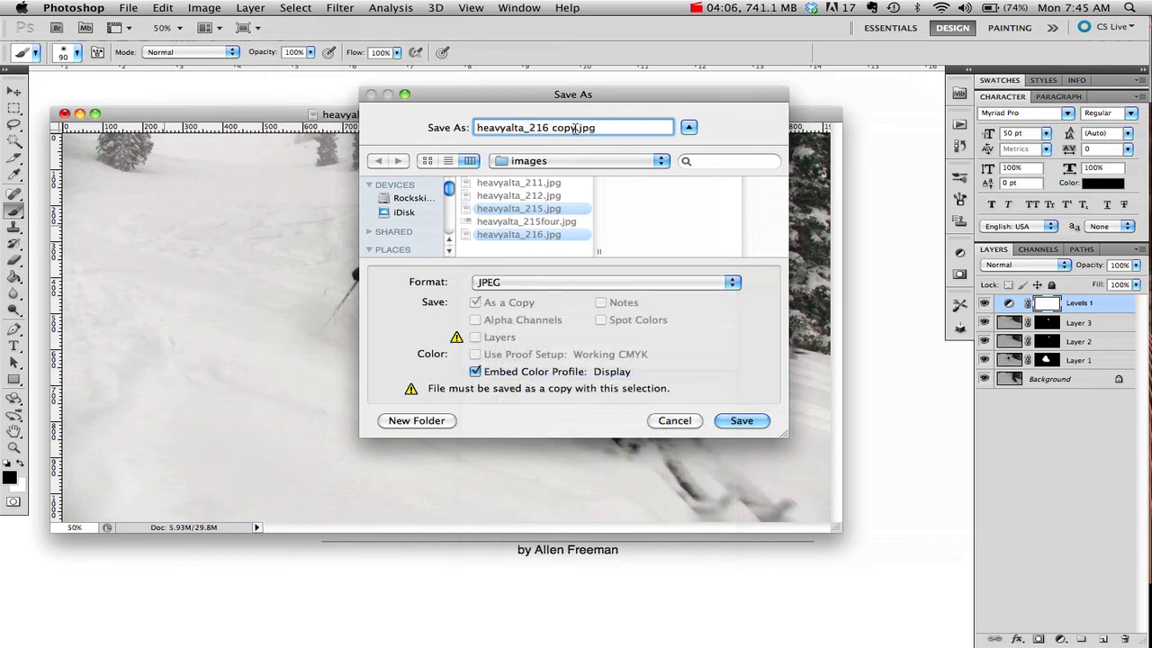
key("BackSpace")
key("BackSpace")
key("BackSpace")
key("BackSpace")
key("BackSpace")
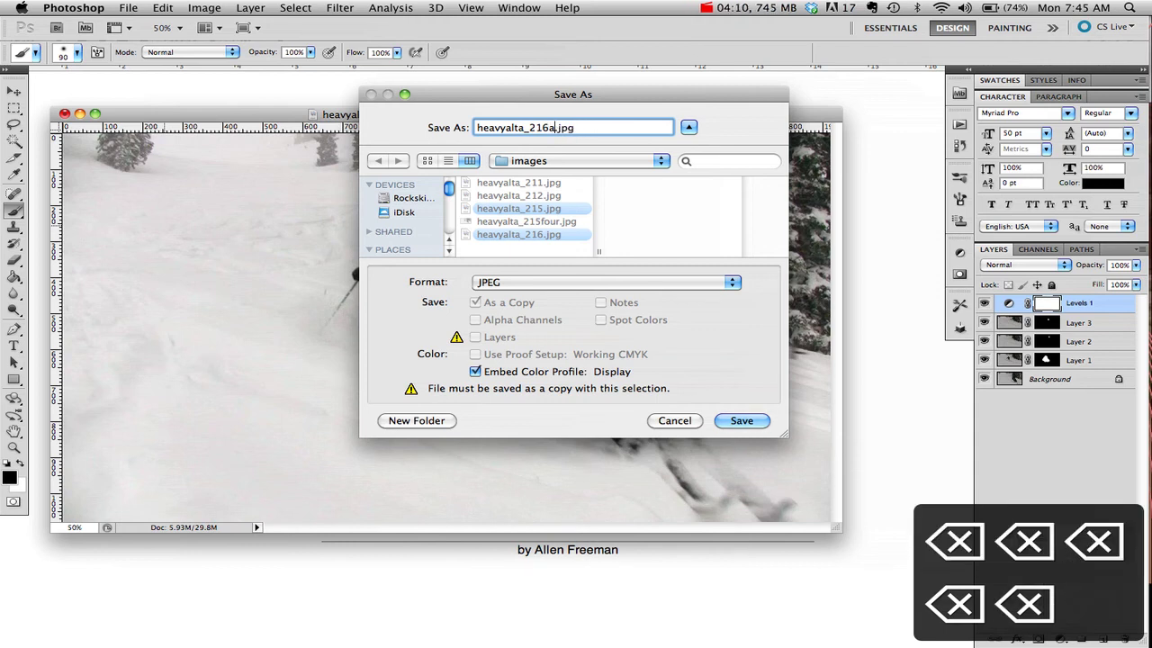
type("a")
left_click(742, 422)
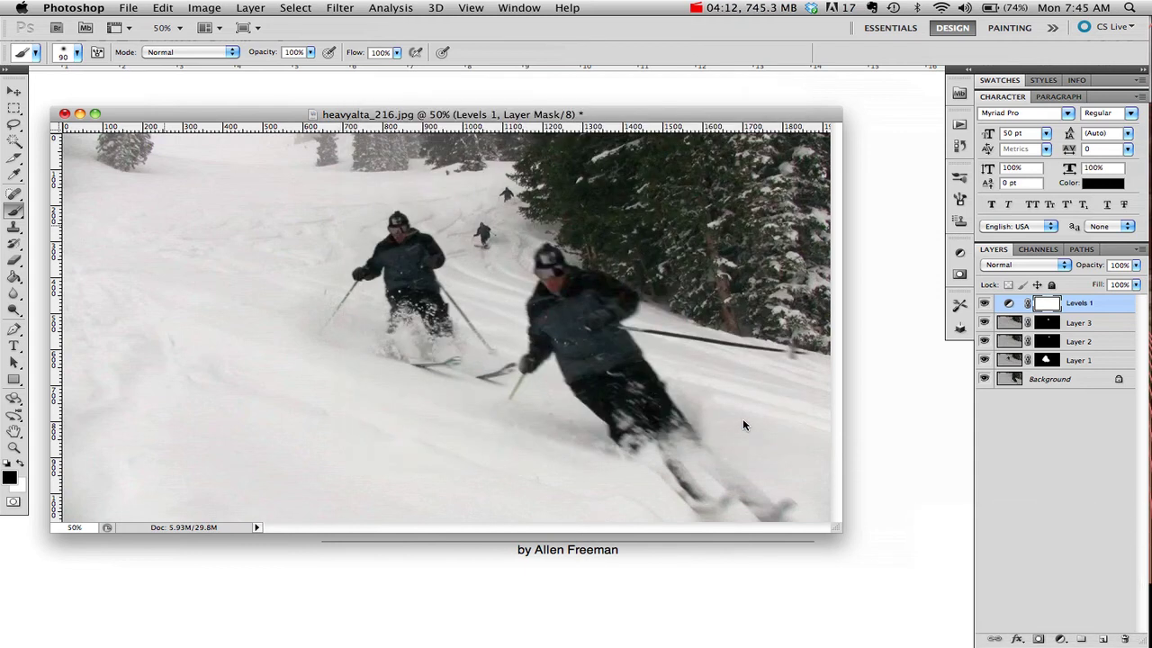
left_click(663, 228)
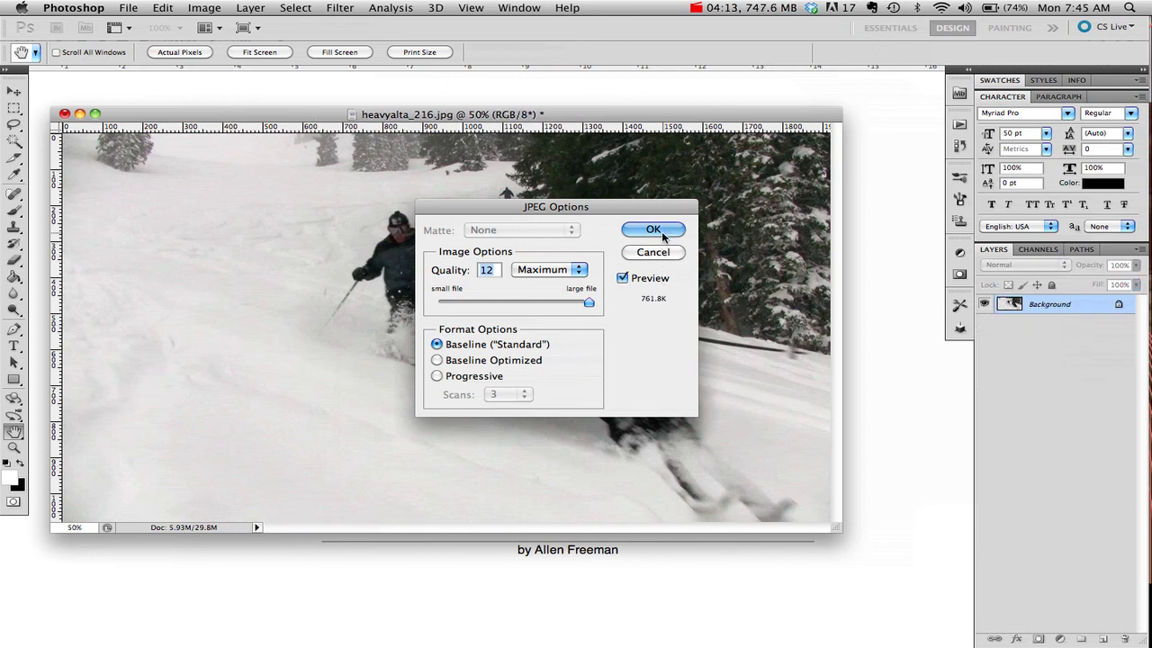